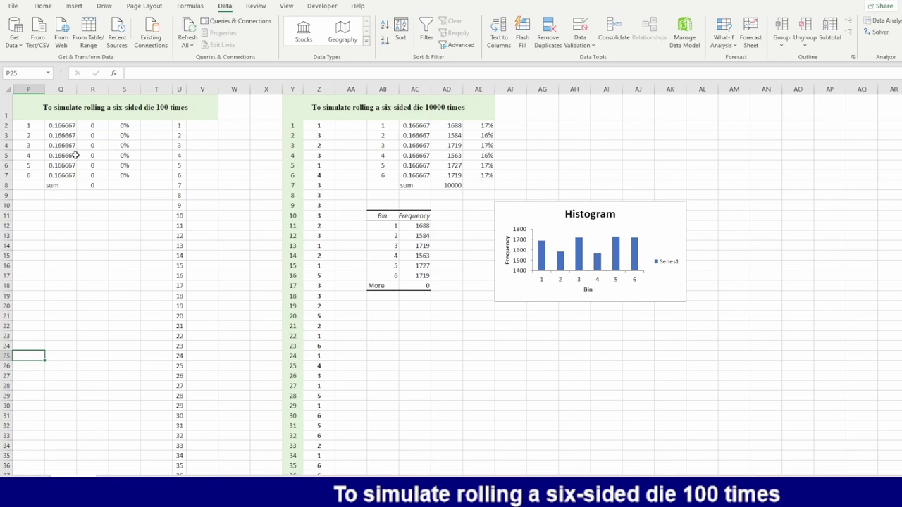
# Review the die faces in P2:P7 and the 1/6 probability formulas, then select V2
pyautogui.click(31, 127)
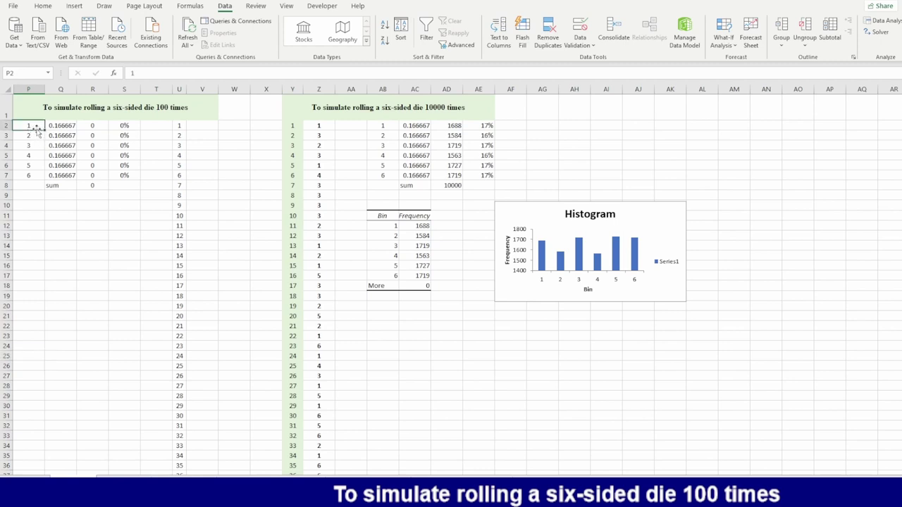
pyautogui.moveTo(31, 127); pyautogui.dragTo(36, 173)
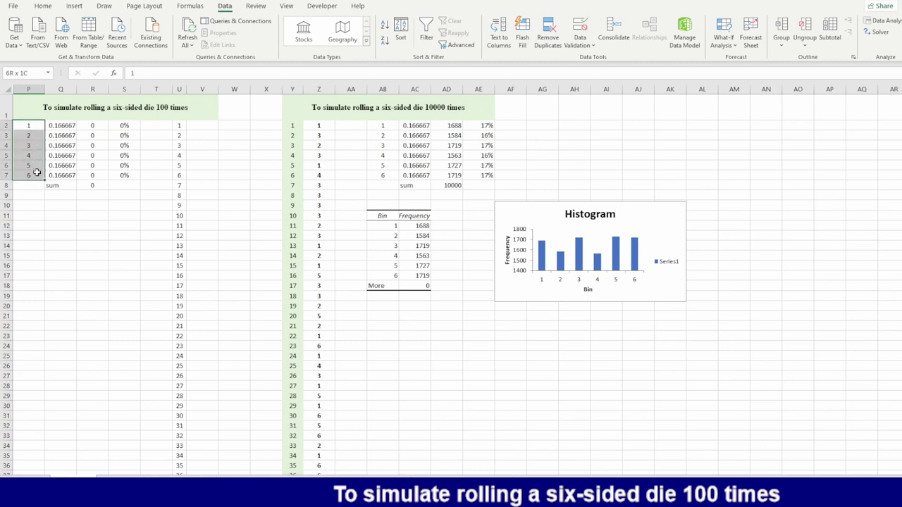
pyautogui.click(35, 126)
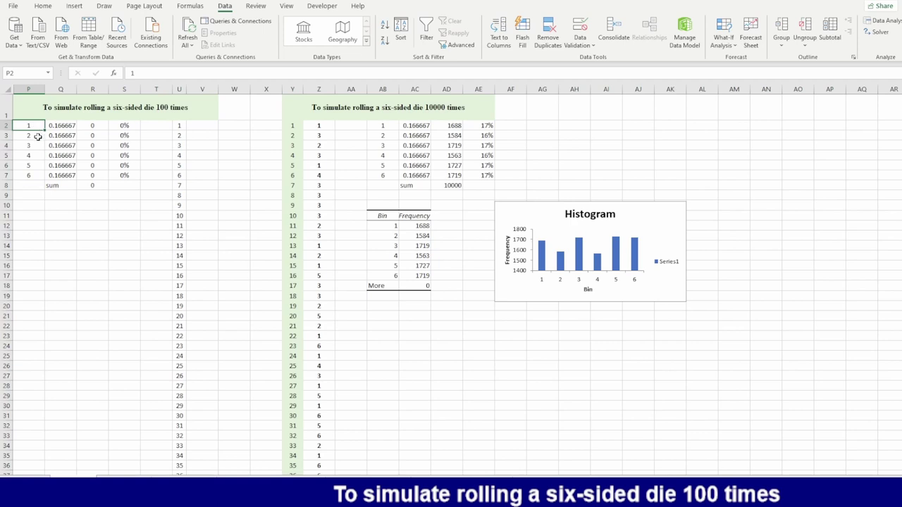
pyautogui.click(33, 137)
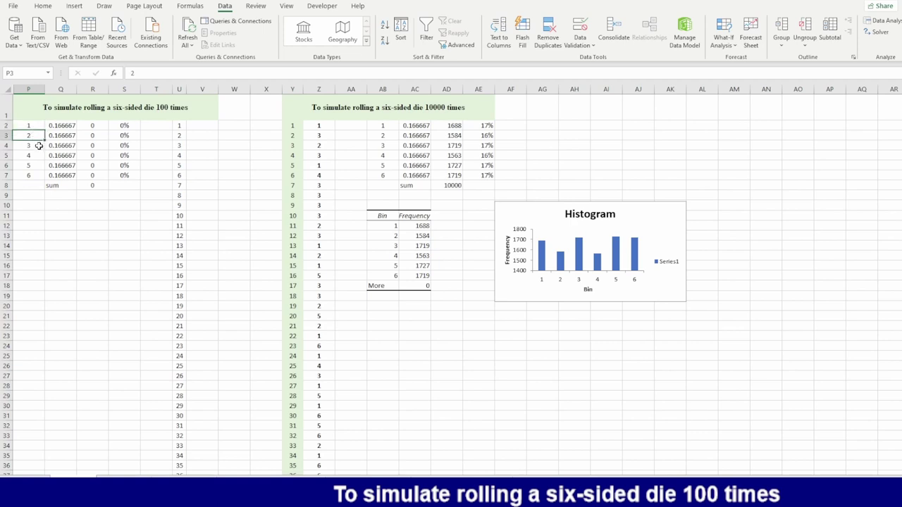
pyautogui.click(35, 146)
pyautogui.click(34, 156)
pyautogui.click(35, 170)
pyautogui.click(36, 175)
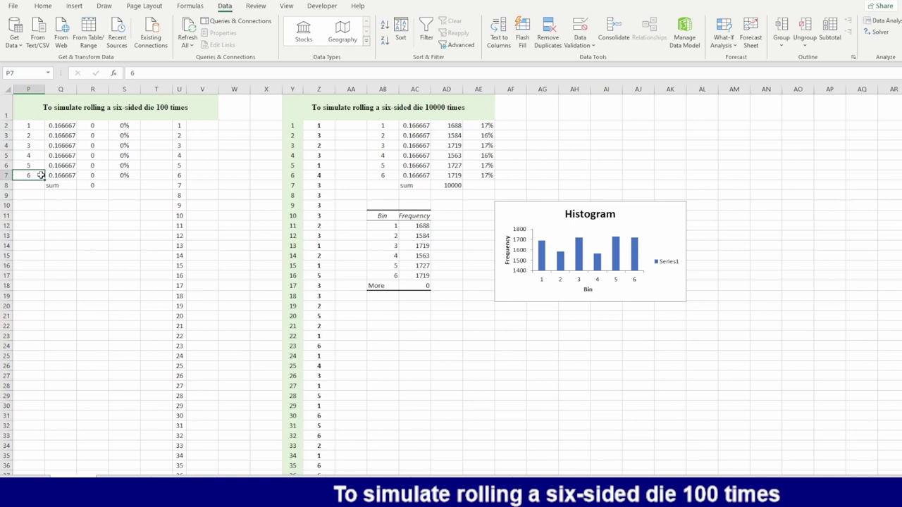
pyautogui.click(62, 125)
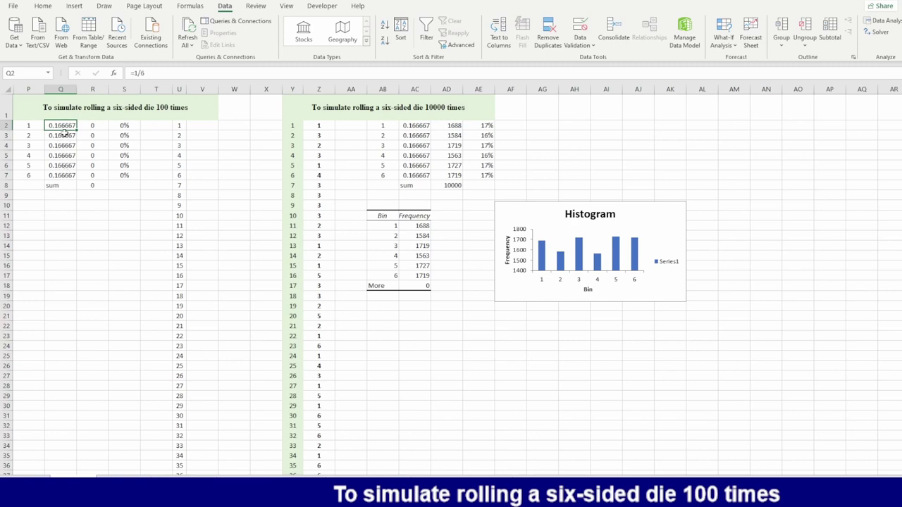
pyautogui.click(202, 128)
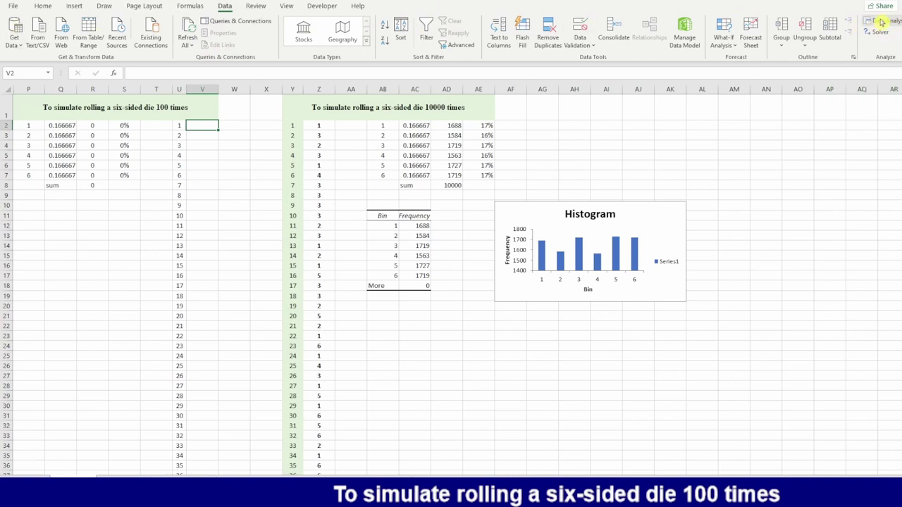
# Enable the Analysis ToolPak add-in through Excel Options
pyautogui.click(13, 5)
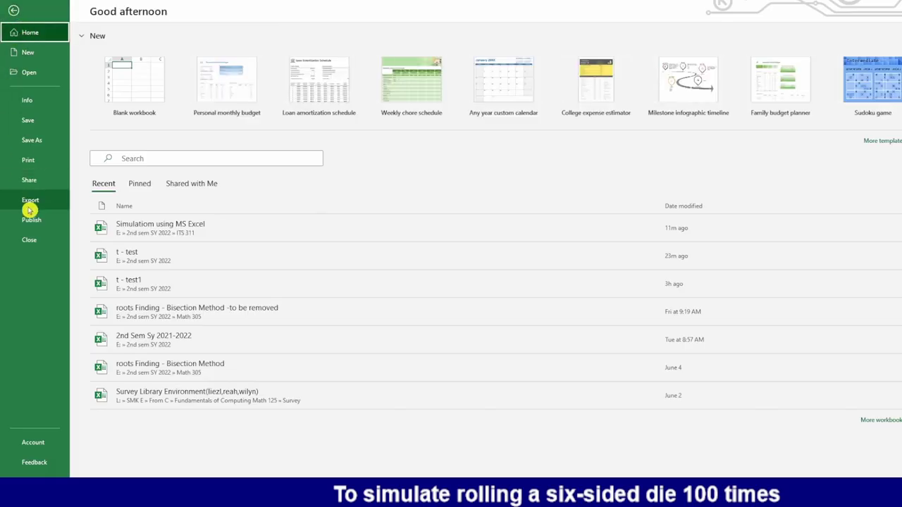
pyautogui.click(32, 475)
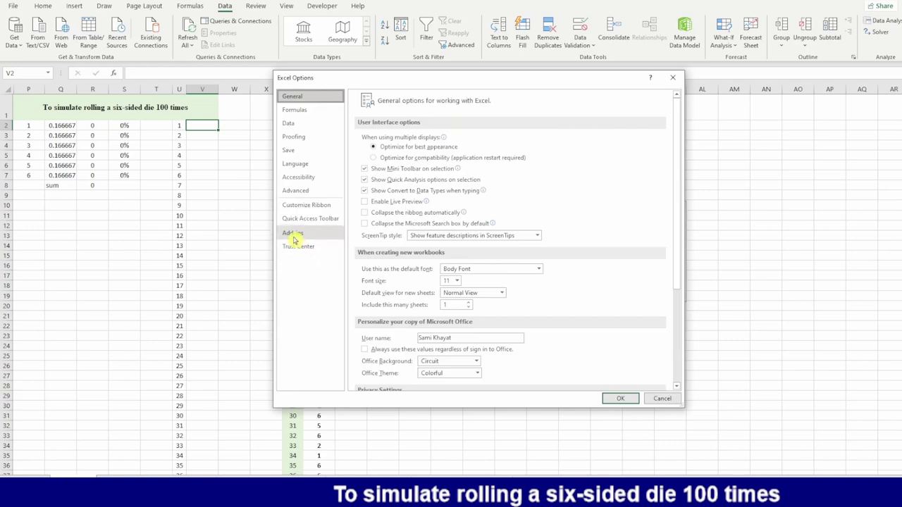
pyautogui.click(291, 235)
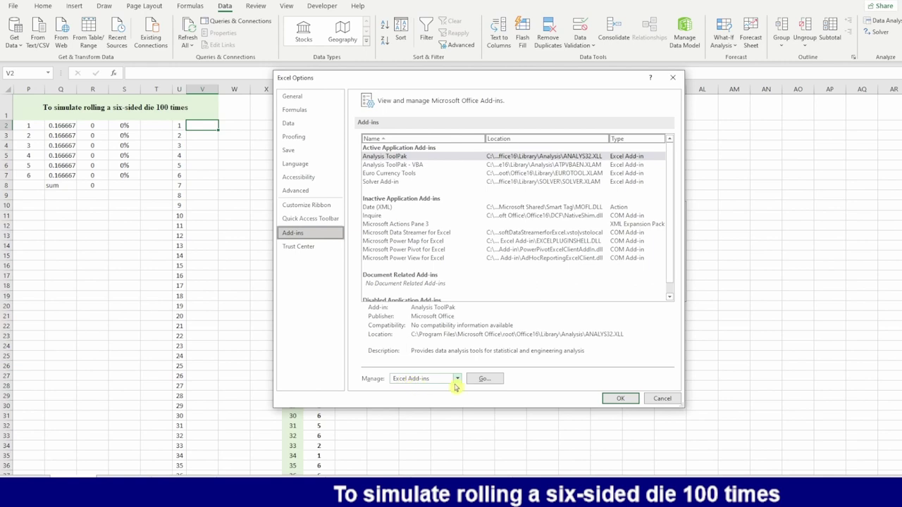
pyautogui.click(483, 380)
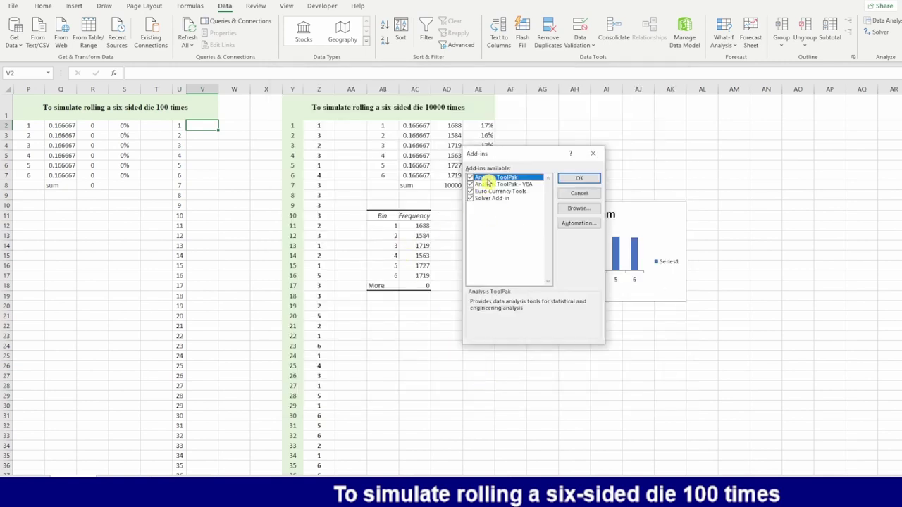
pyautogui.click(577, 179)
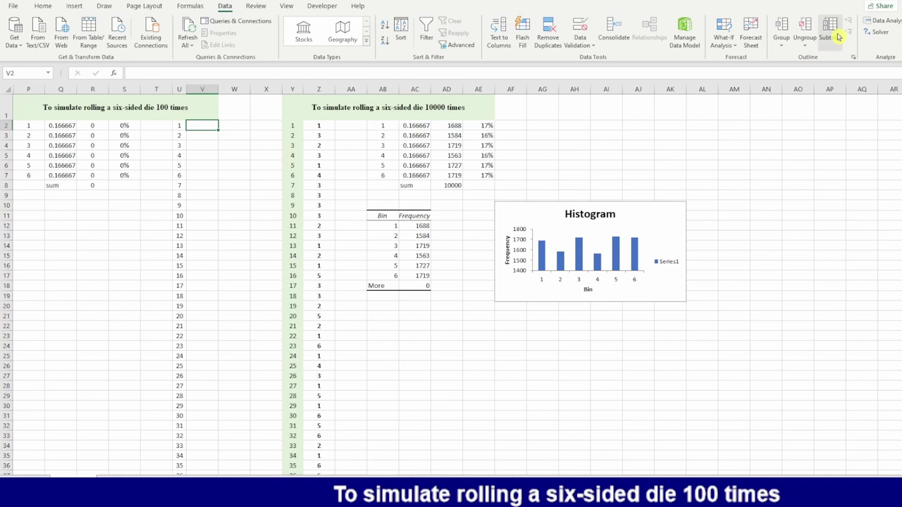
# Start Random Number Generation with 1 variable and 100 random numbers
pyautogui.click(890, 24)
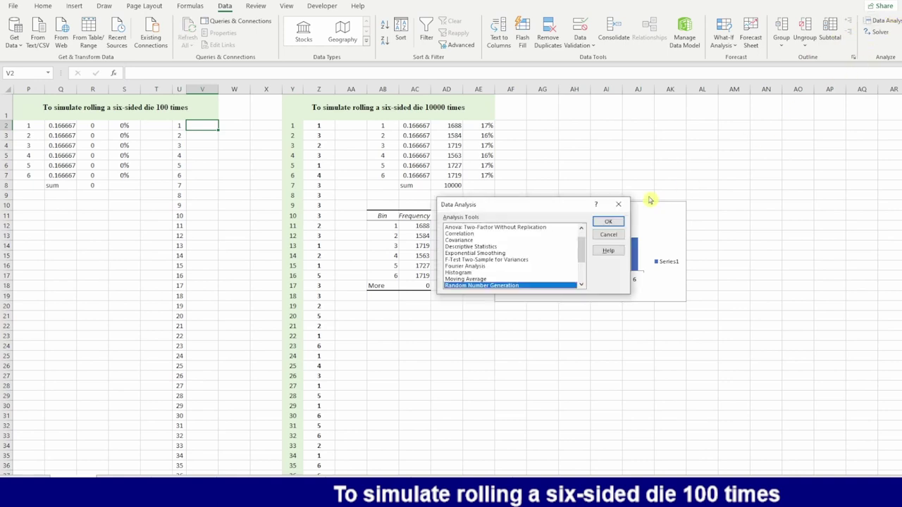
pyautogui.moveTo(513, 213); pyautogui.dragTo(319, 124)
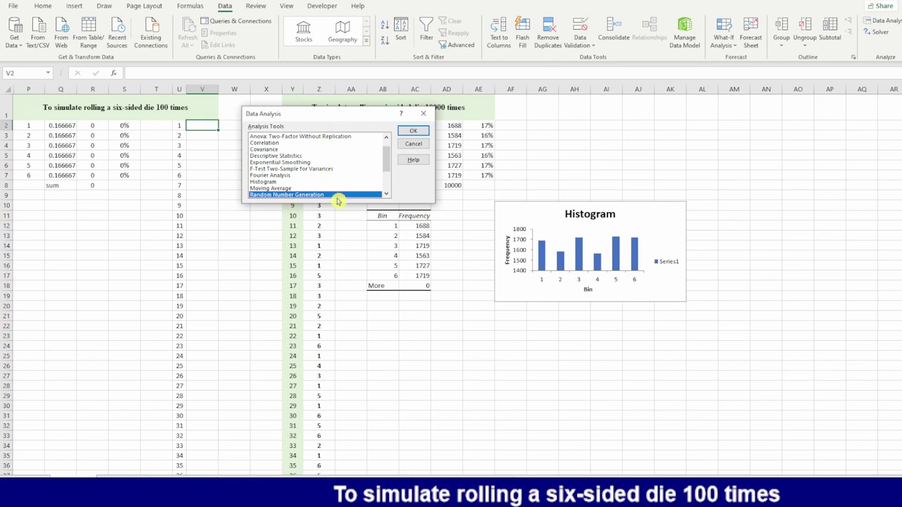
pyautogui.scroll(-1, 380, 169)
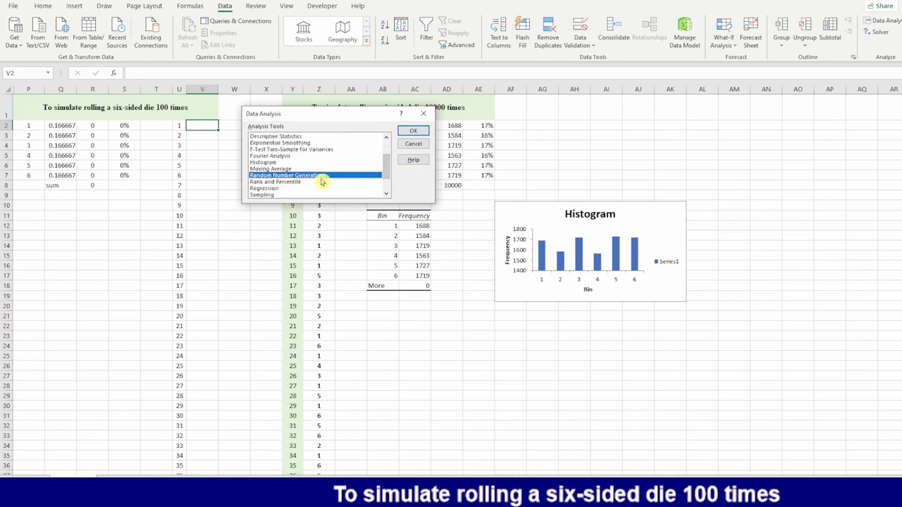
pyautogui.click(413, 132)
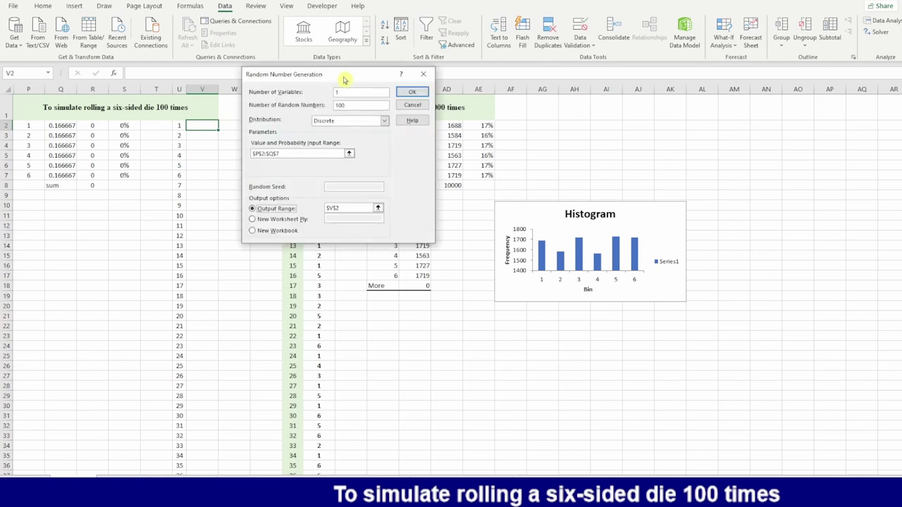
pyautogui.moveTo(342, 75); pyautogui.dragTo(452, 96)
pyautogui.doubleClick(449, 128)
pyautogui.press('Delete')
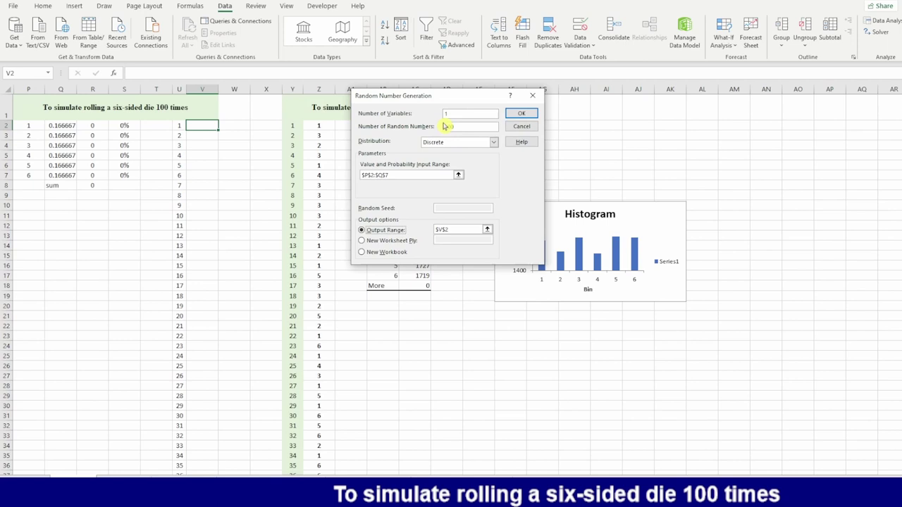
pyautogui.write('100')
pyautogui.doubleClick(451, 113)
pyautogui.moveTo(458, 129); pyautogui.dragTo(434, 131)
# Set the input range to $P$2:$Q$7 and the output range to $V$2
pyautogui.click(394, 175)
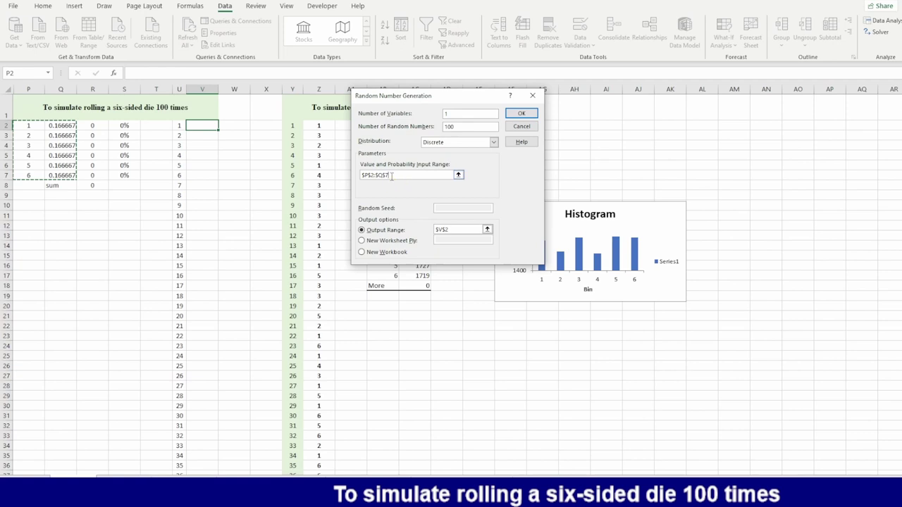
pyautogui.moveTo(391, 176); pyautogui.dragTo(356, 175)
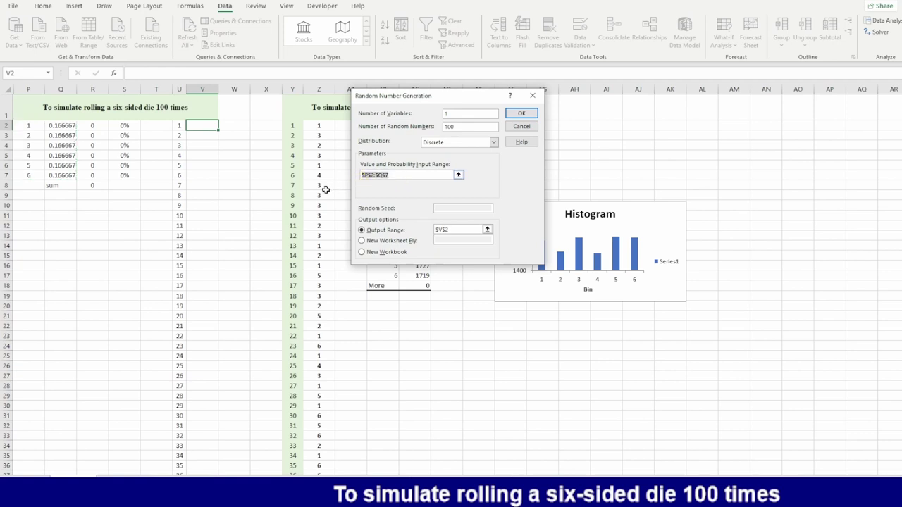
pyautogui.moveTo(31, 126); pyautogui.dragTo(28, 174)
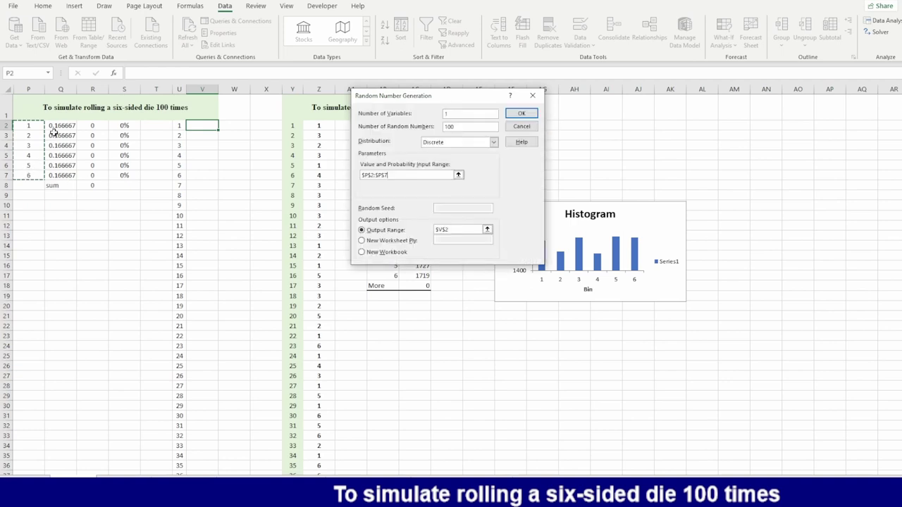
pyautogui.moveTo(34, 128); pyautogui.dragTo(57, 176)
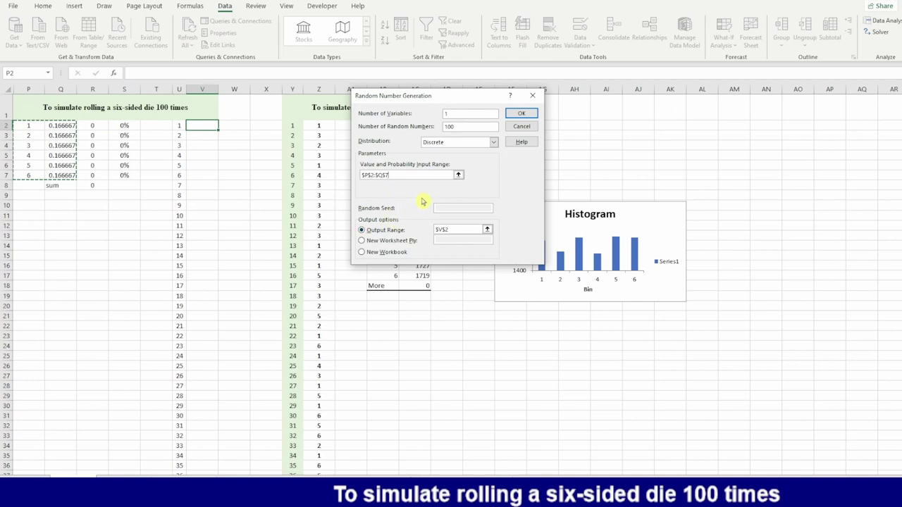
pyautogui.click(452, 230)
pyautogui.moveTo(452, 230); pyautogui.dragTo(429, 230)
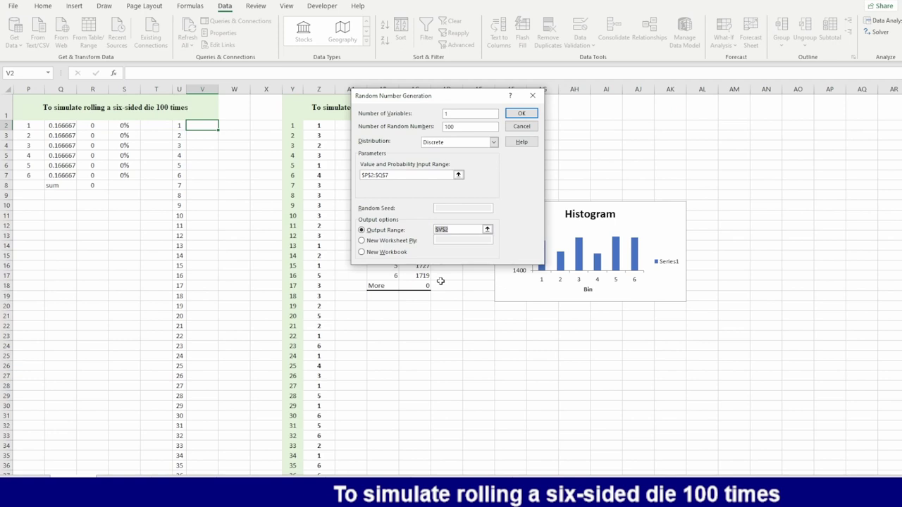
pyautogui.click(195, 127)
# Generate the 100 rolls into column V and centre them vertically and horizontally
pyautogui.click(523, 117)
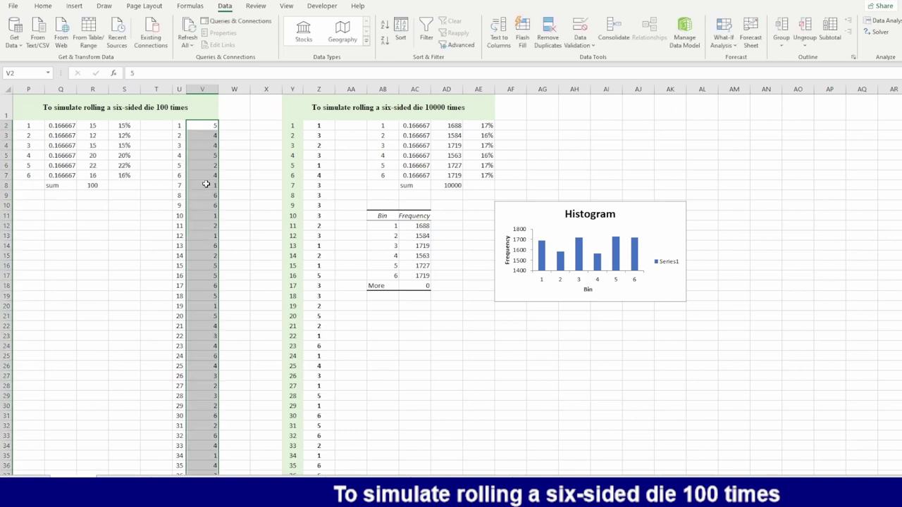
pyautogui.click(42, 7)
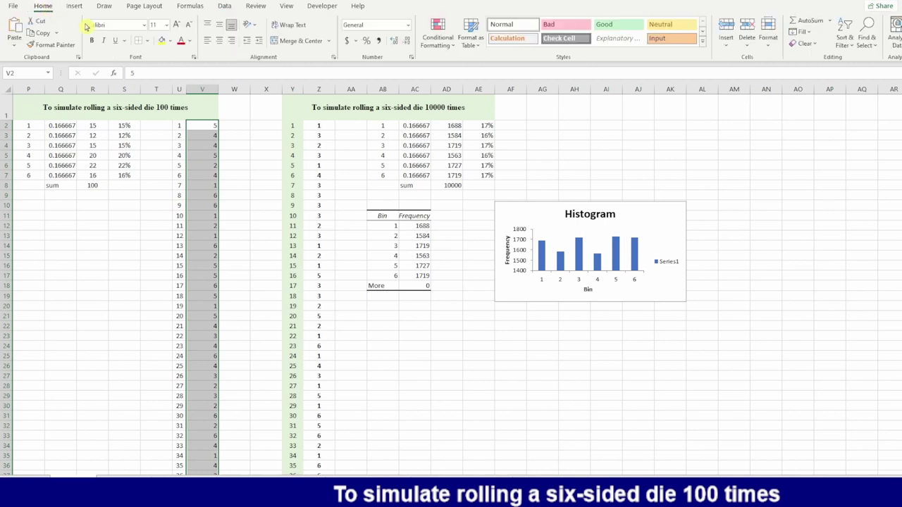
pyautogui.click(219, 25)
pyautogui.click(219, 40)
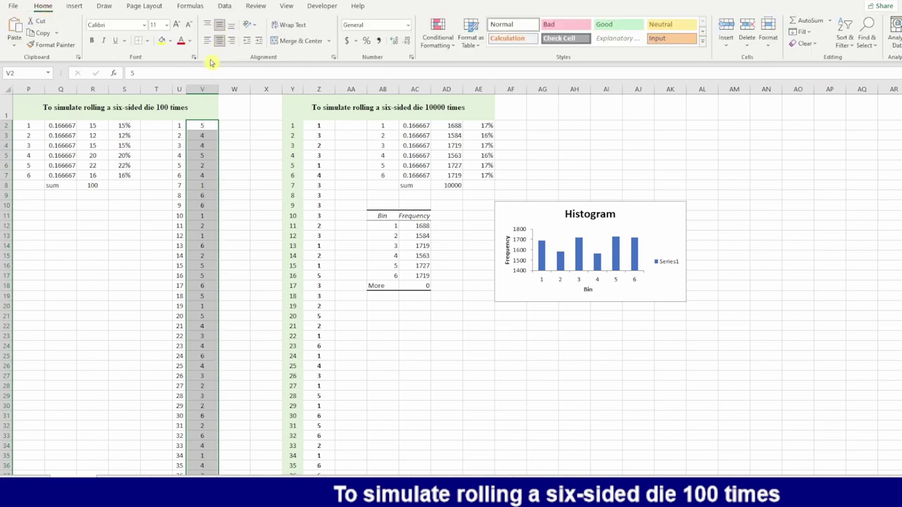
pyautogui.click(205, 128)
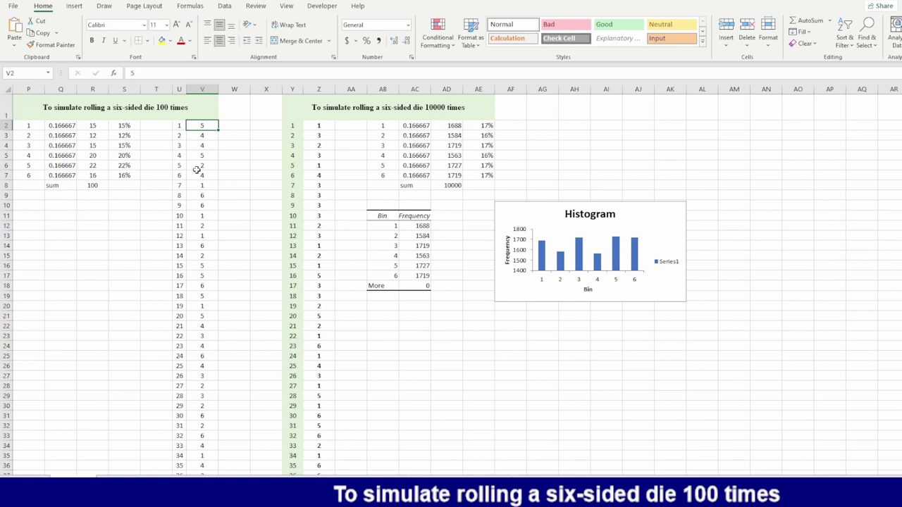
# Delete the COUNTIF counts in R2:R7 and their sum in R8
pyautogui.click(99, 127)
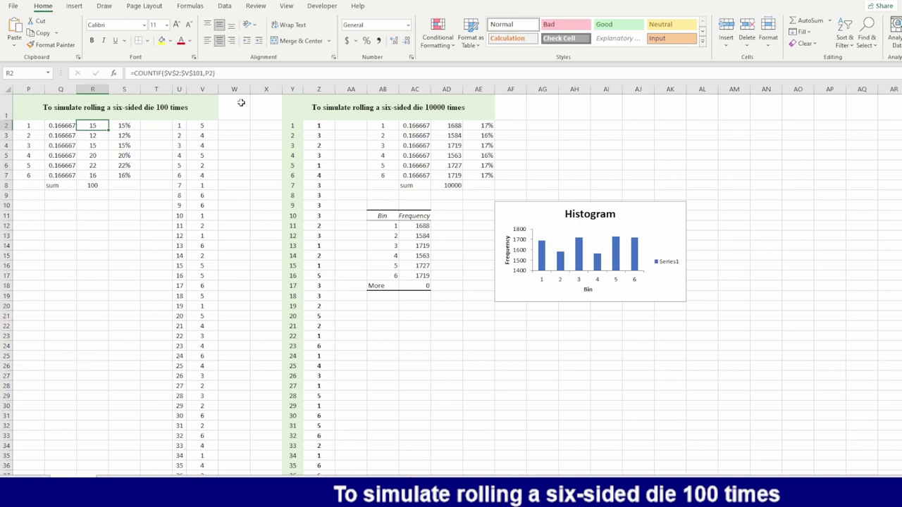
pyautogui.press('Delete')
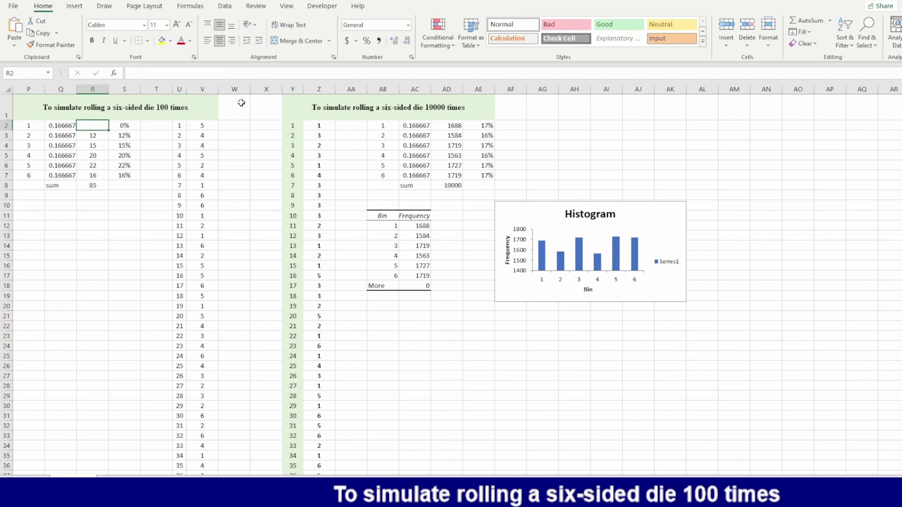
pyautogui.moveTo(95, 135); pyautogui.dragTo(96, 183)
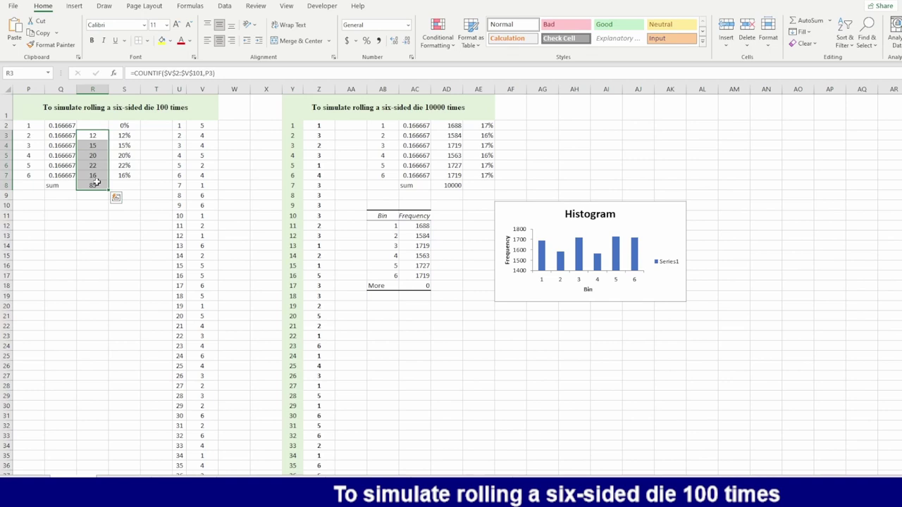
pyautogui.press('Delete')
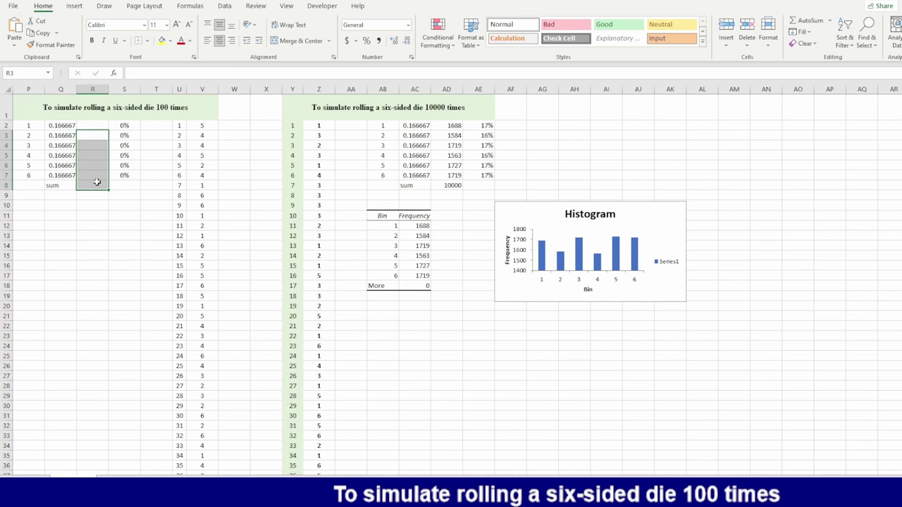
# Enter =COUNTIF($V$2:$V$101,P2) in R2
pyautogui.click(98, 124)
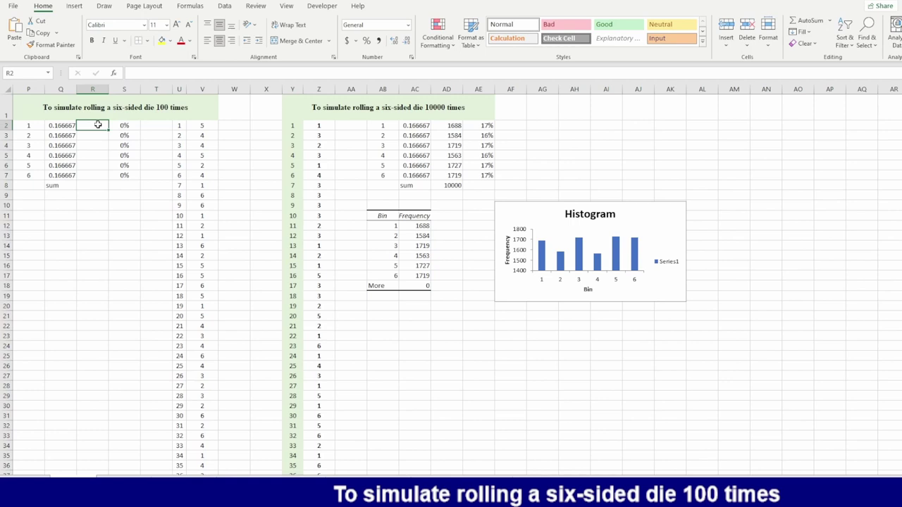
pyautogui.write('=cou')
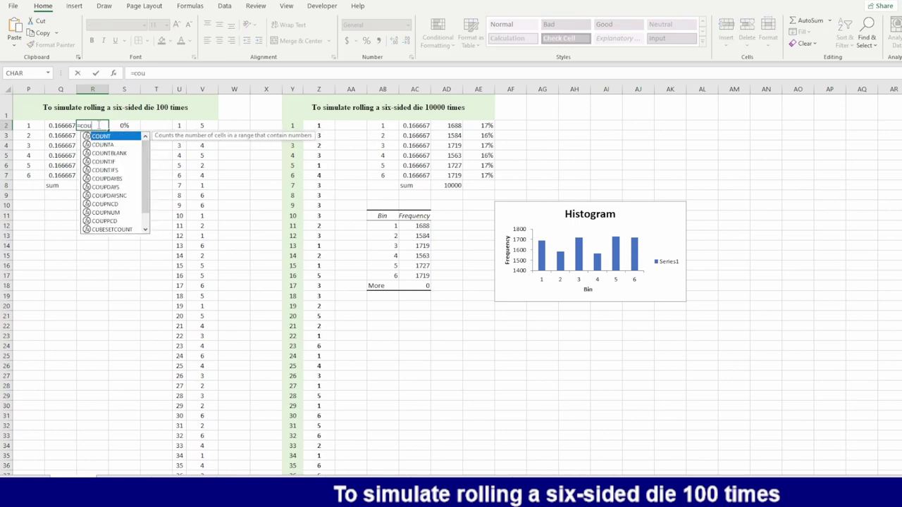
pyautogui.write('n')
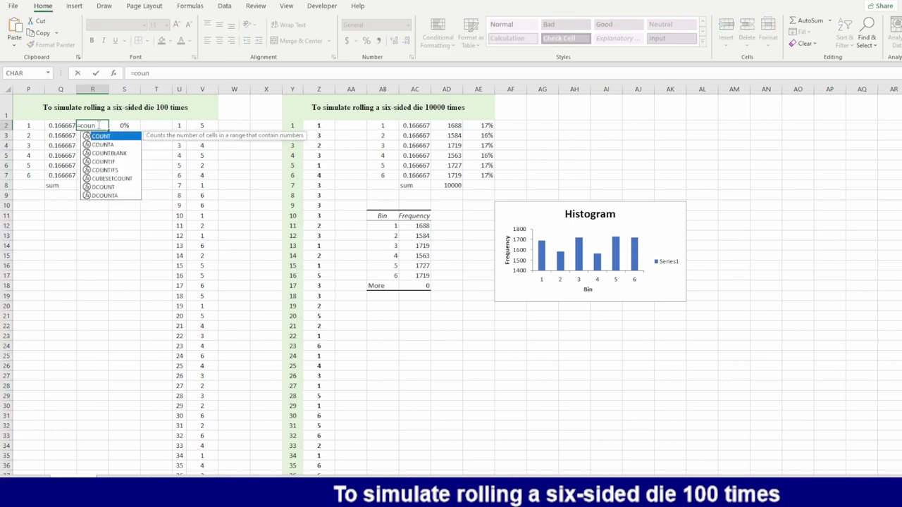
pyautogui.doubleClick(108, 162)
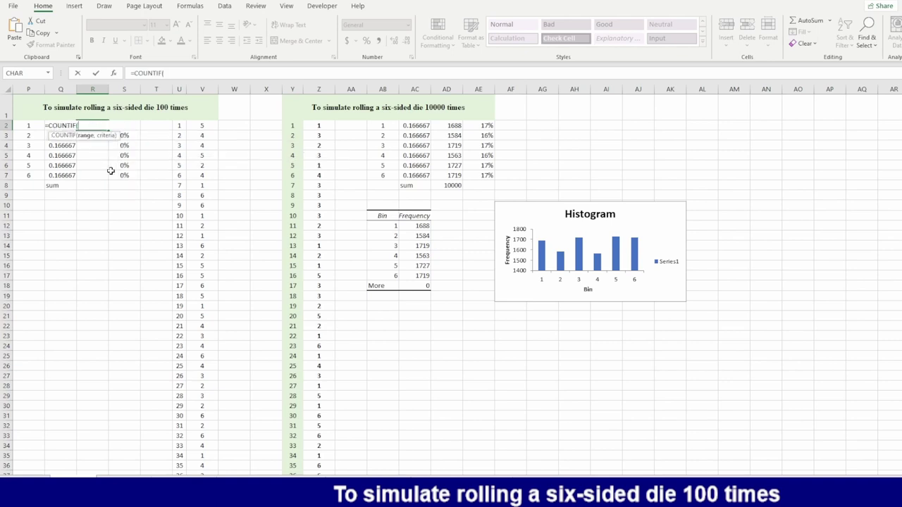
pyautogui.click(202, 126)
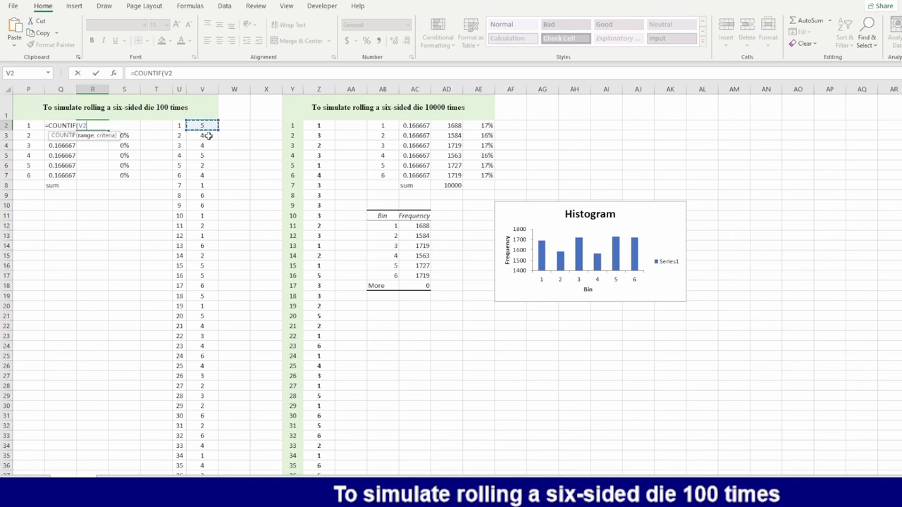
pyautogui.hotkey('ctrl', 'shift', 'Down')
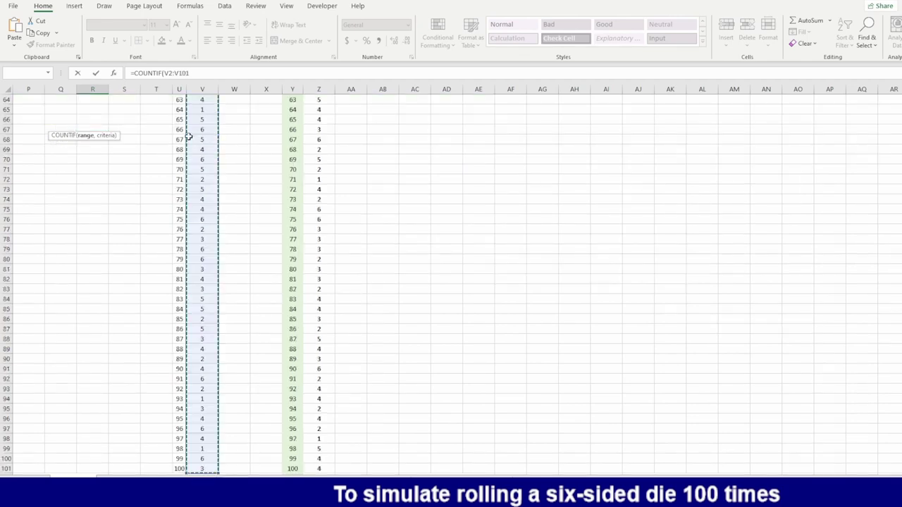
pyautogui.scroll(16, 200, 170)
pyautogui.scroll(5, 200, 174)
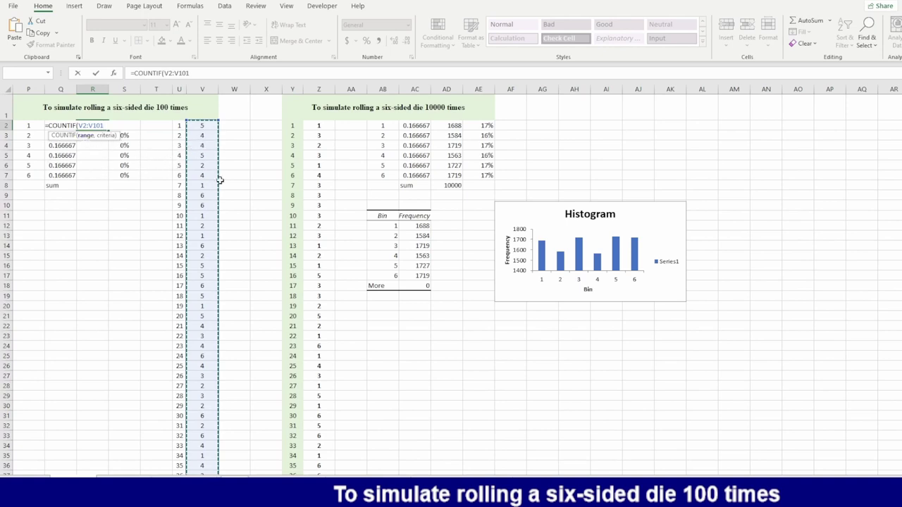
pyautogui.press('F4')
pyautogui.write(',')
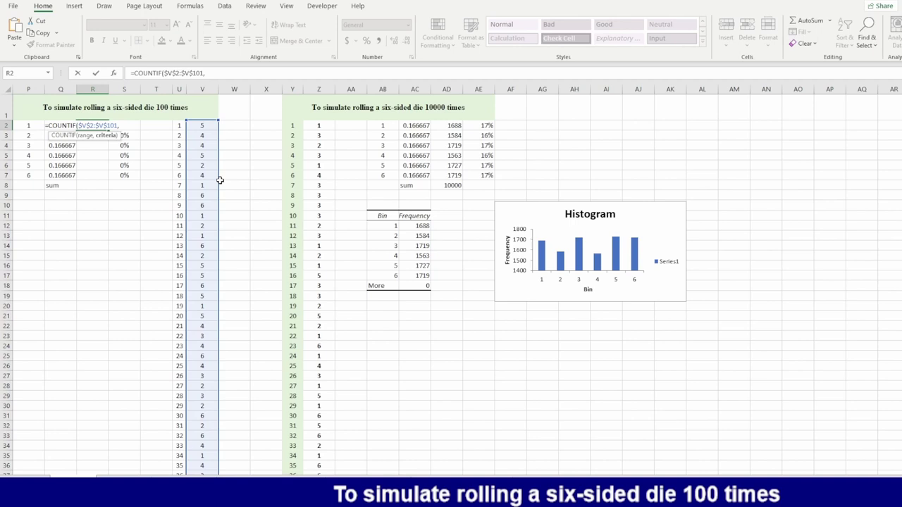
pyautogui.click(32, 126)
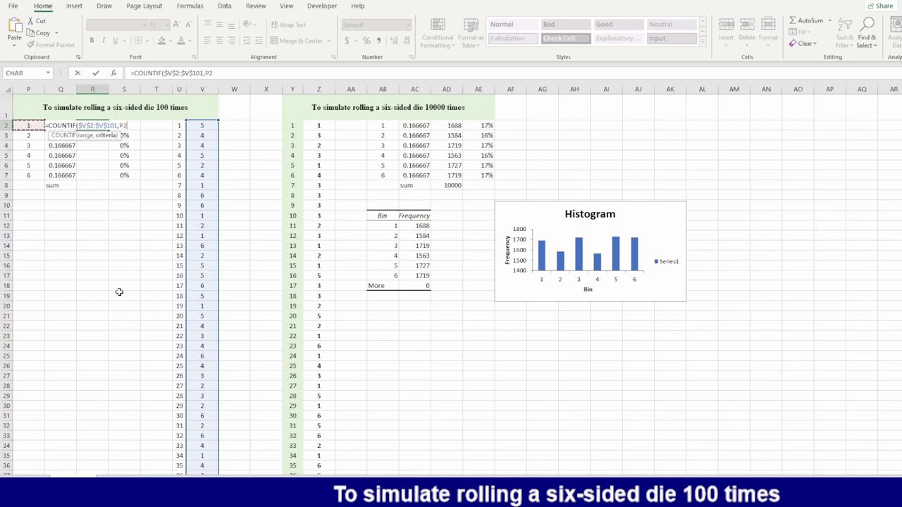
pyautogui.write(')')
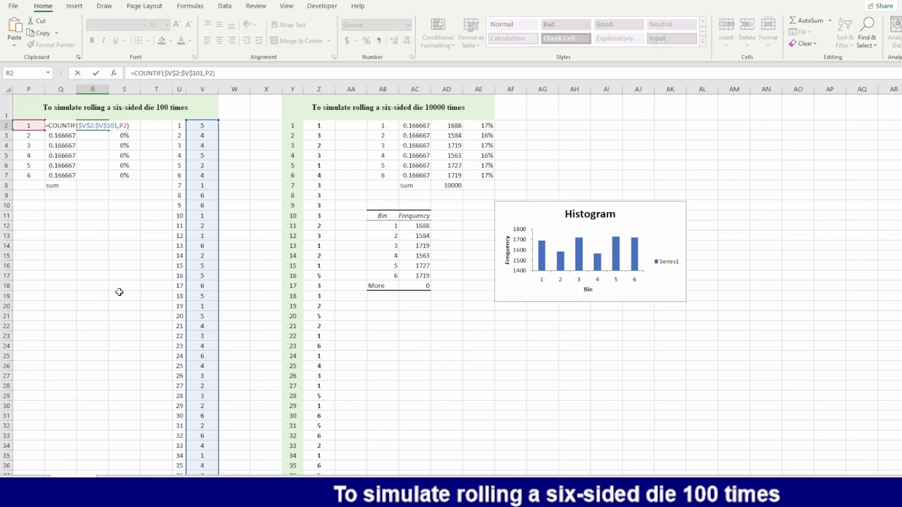
pyautogui.press('Return')
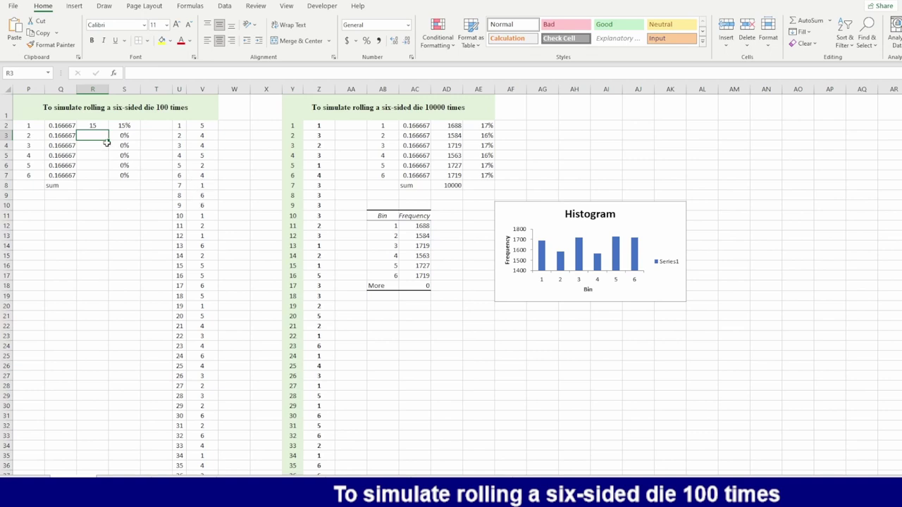
# Fill the COUNTIF formula down to R7, giving 15, 12, 15, 20, 22, 16
pyautogui.click(102, 126)
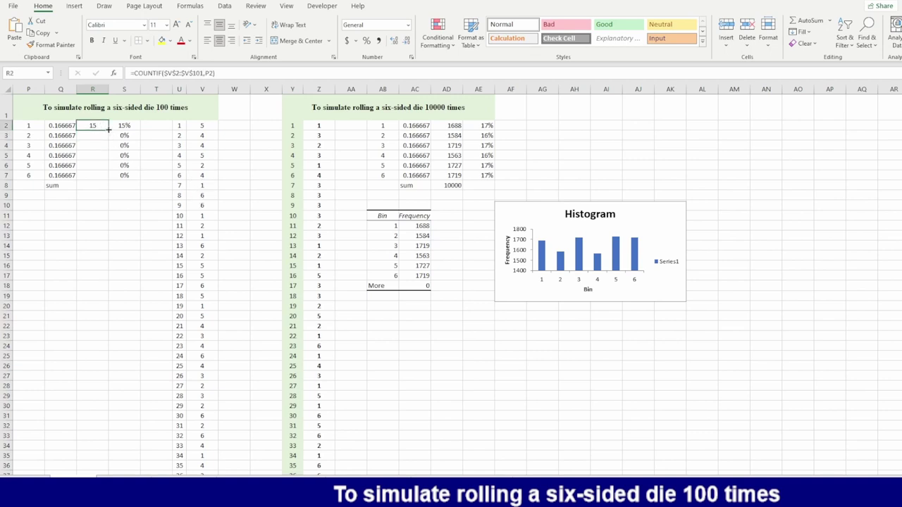
pyautogui.moveTo(109, 129); pyautogui.dragTo(106, 179)
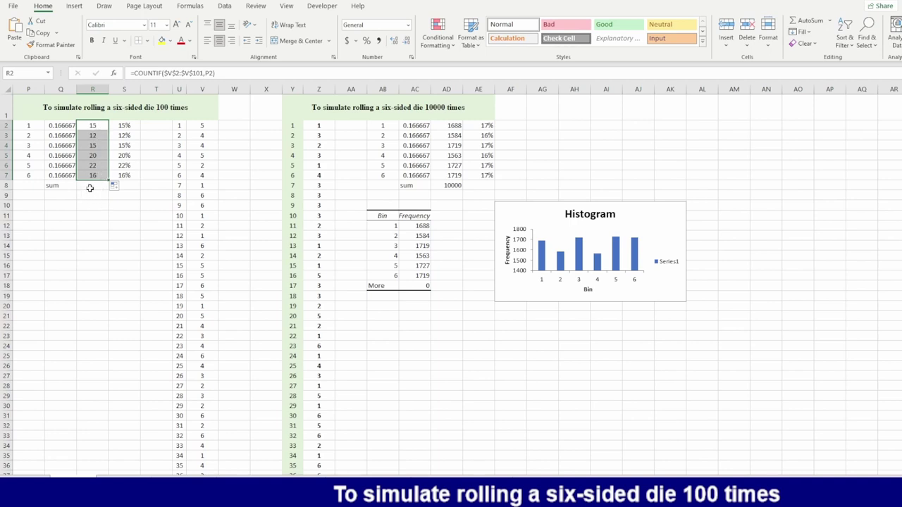
pyautogui.click(90, 188)
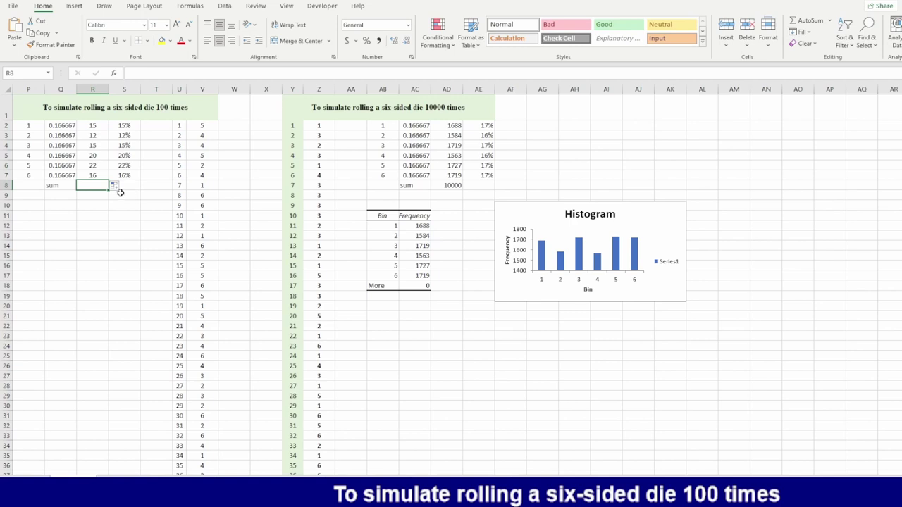
# Total R2:R7 with =SUM in R8 to get 100, and check S2's =R2/100 formula
pyautogui.write('=s')
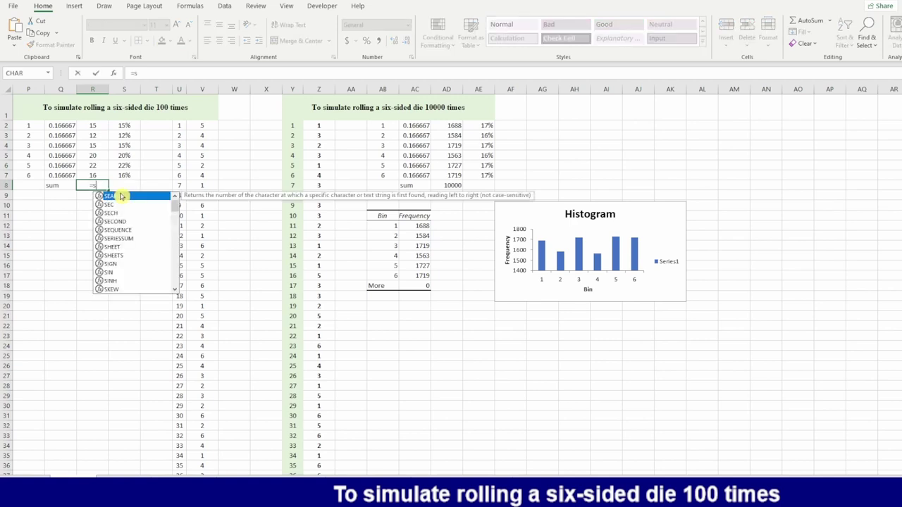
pyautogui.write('um')
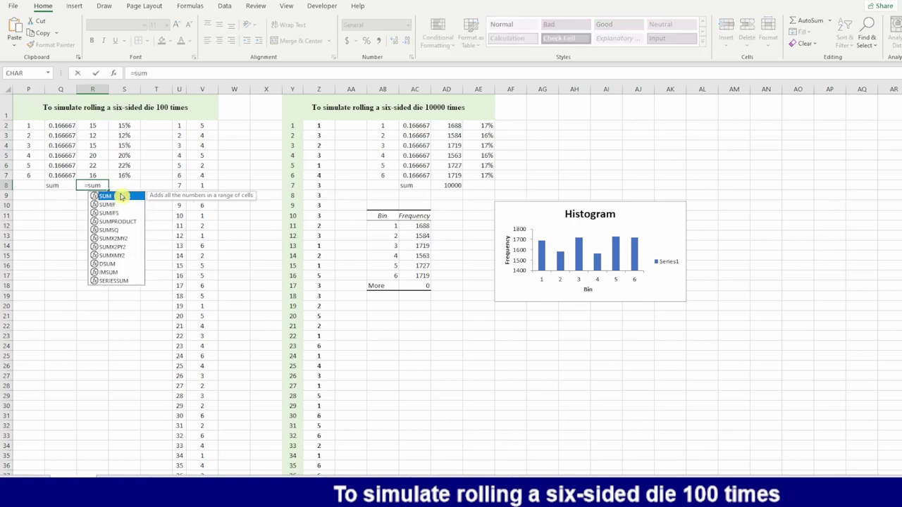
pyautogui.doubleClick(102, 196)
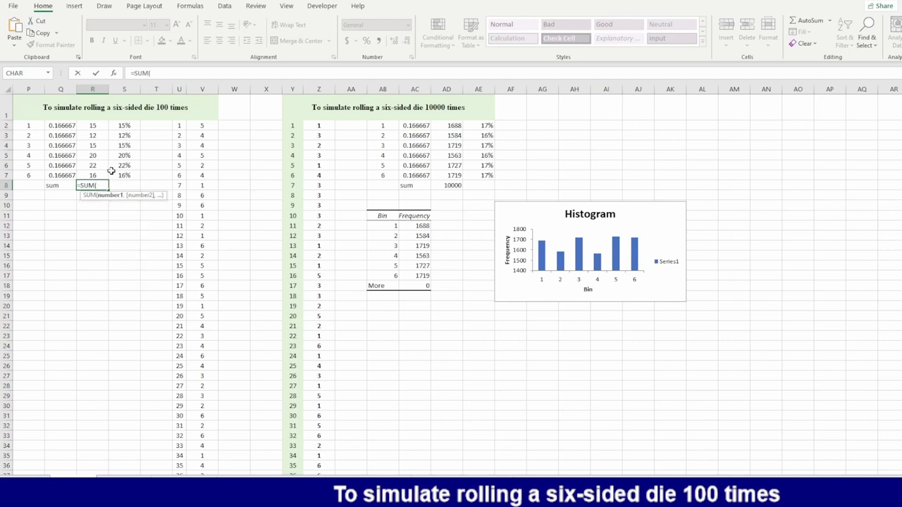
pyautogui.moveTo(93, 126); pyautogui.dragTo(102, 180)
pyautogui.press('Return')
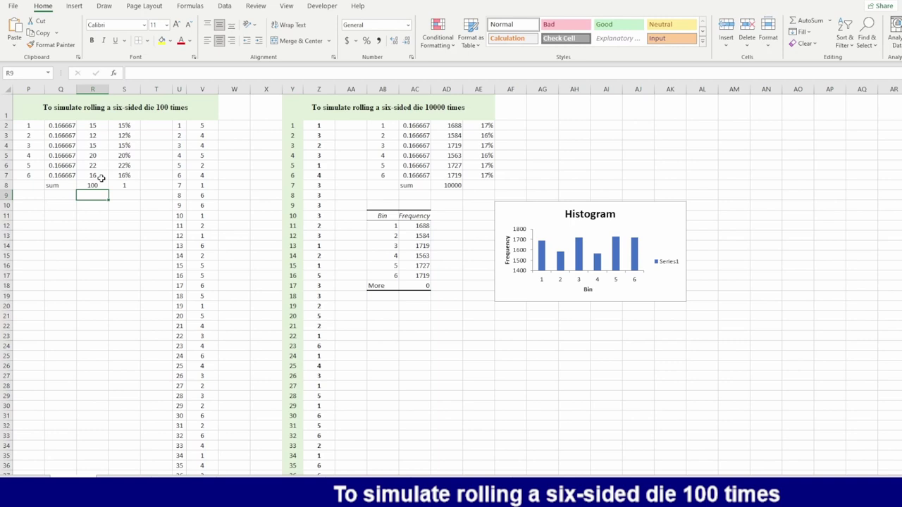
pyautogui.doubleClick(121, 127)
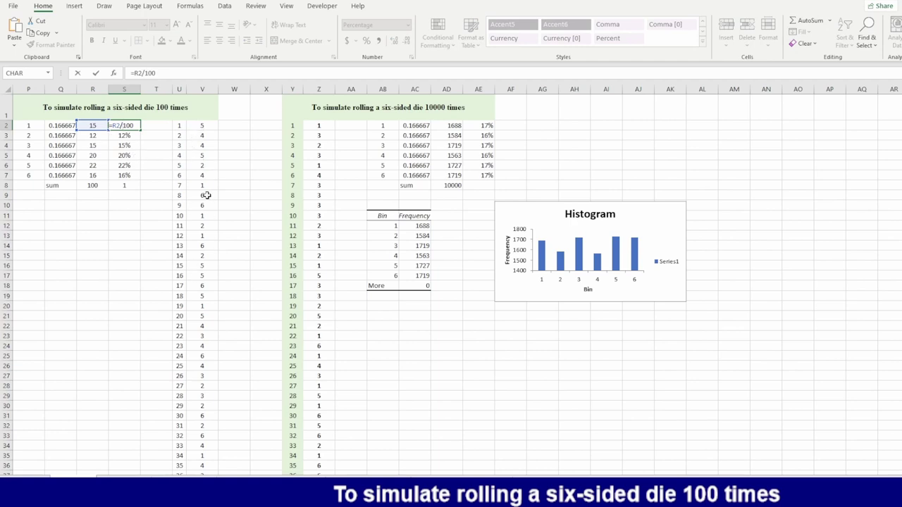
pyautogui.press('Escape')
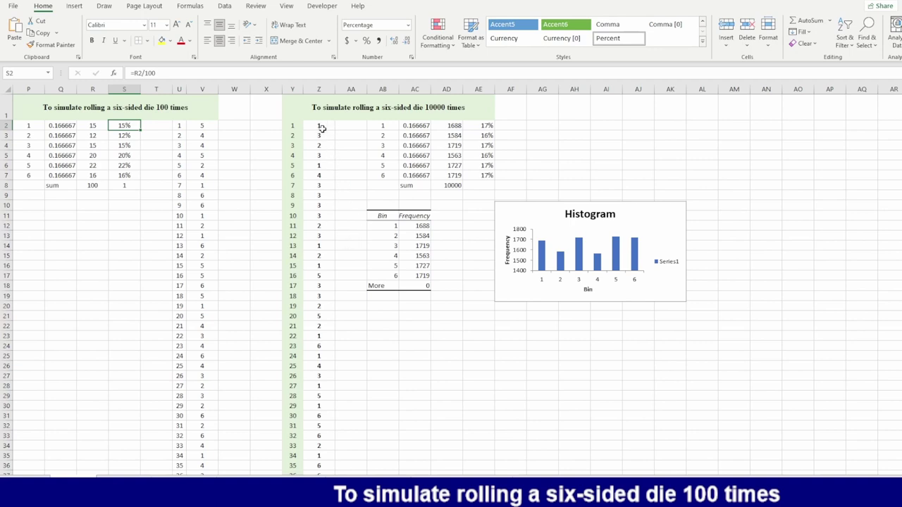
pyautogui.click(320, 127)
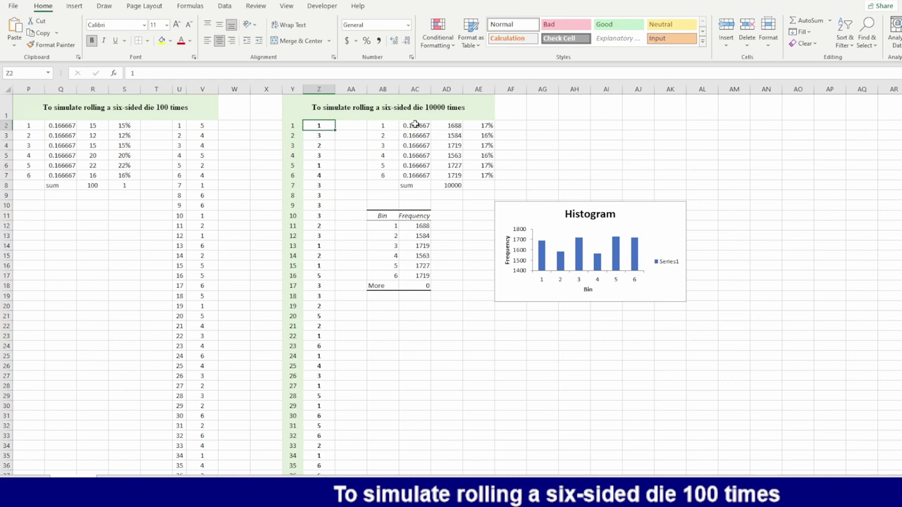
pyautogui.click(447, 126)
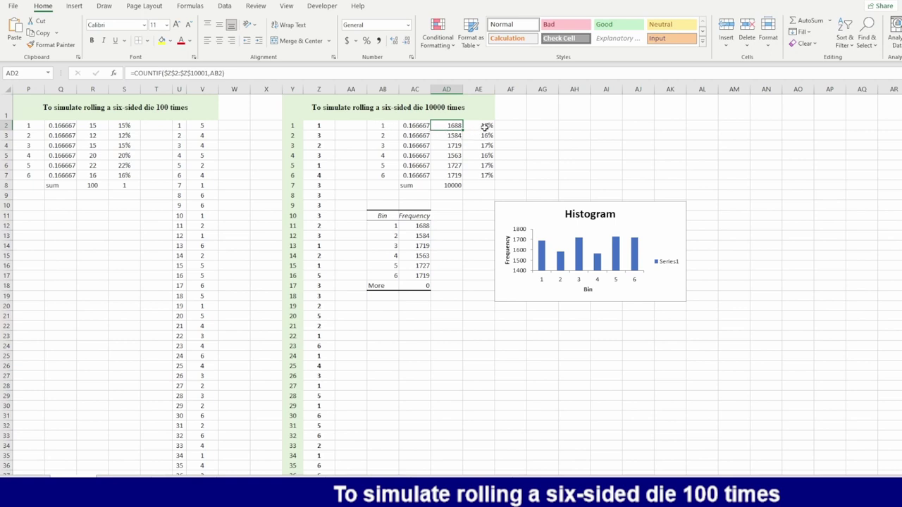
# Give the AE2:AE7 percentages two decimal places, such as 16.88%, then select P11
pyautogui.moveTo(479, 125); pyautogui.dragTo(482, 175)
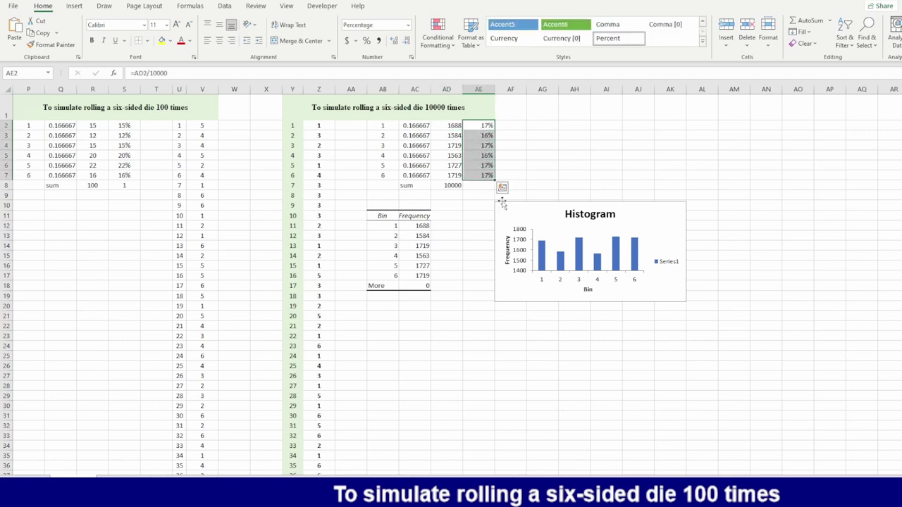
pyautogui.click(394, 41)
pyautogui.click(394, 41)
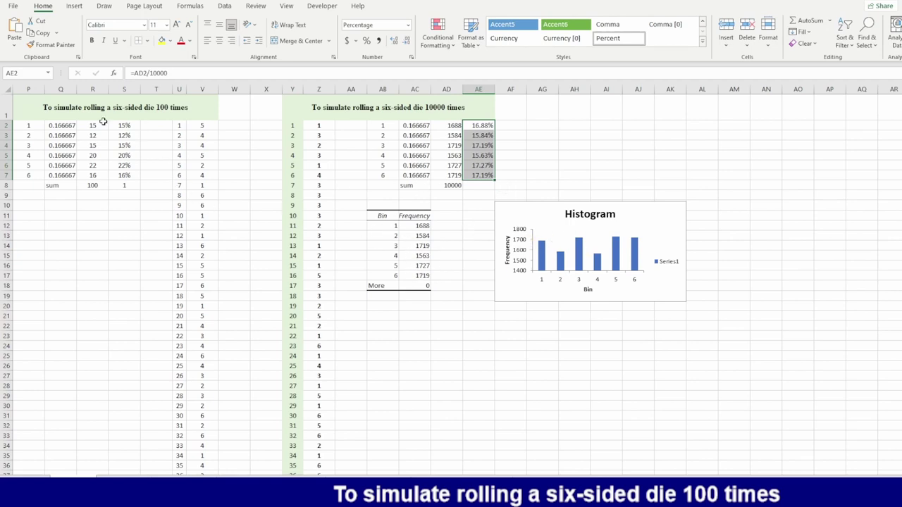
pyautogui.click(439, 128)
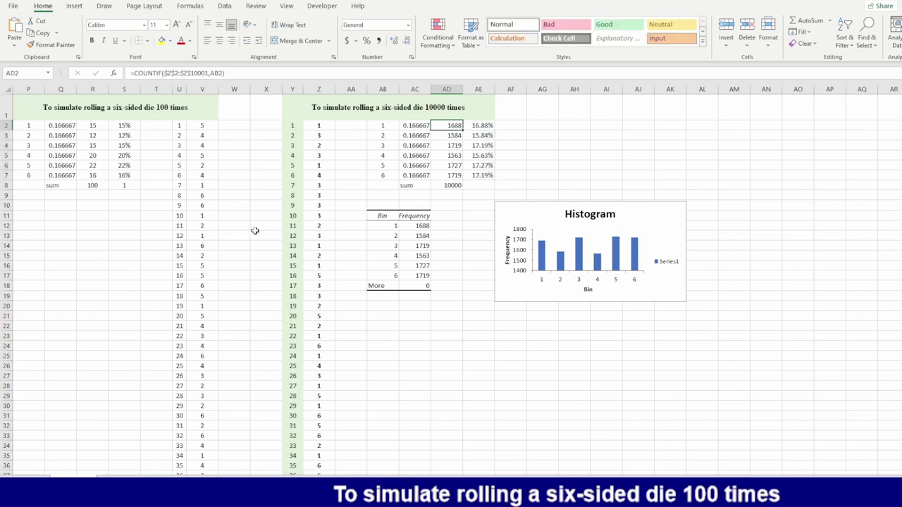
pyautogui.click(35, 216)
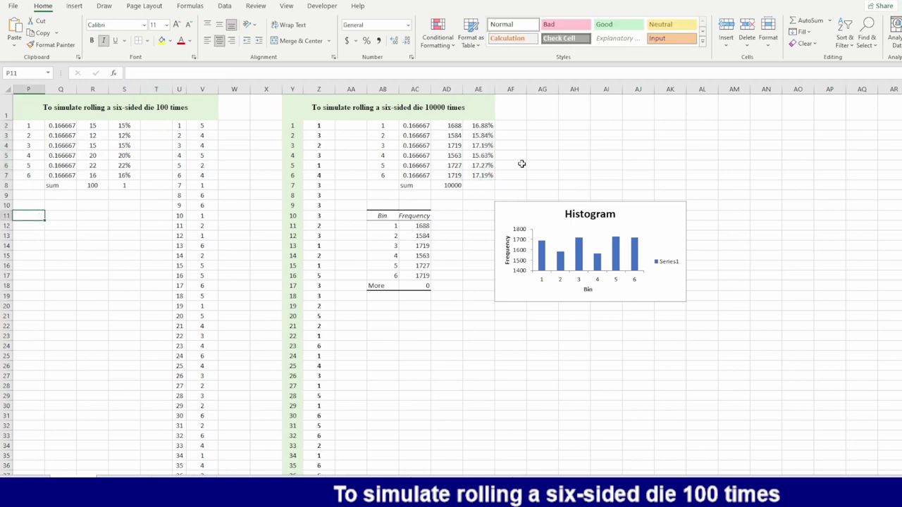
# Open the Histogram tool and clear its old input and bin ranges
pyautogui.click(224, 6)
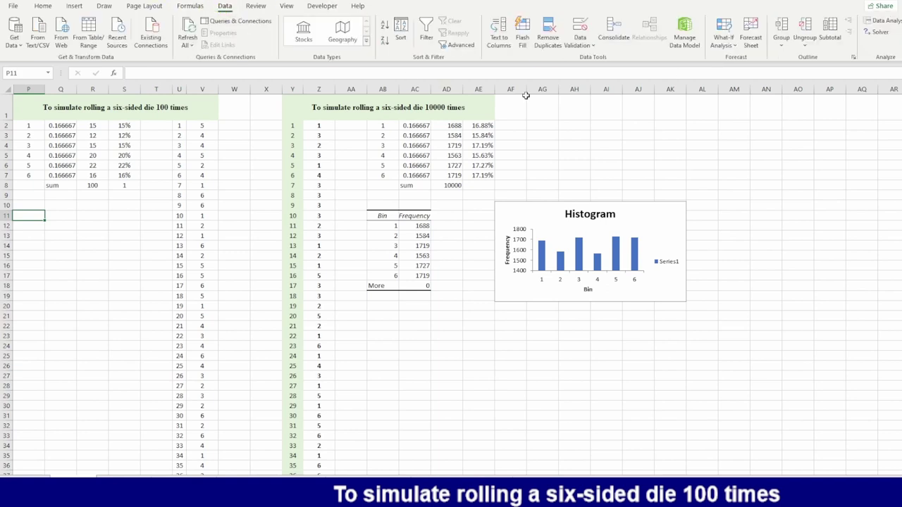
pyautogui.click(881, 21)
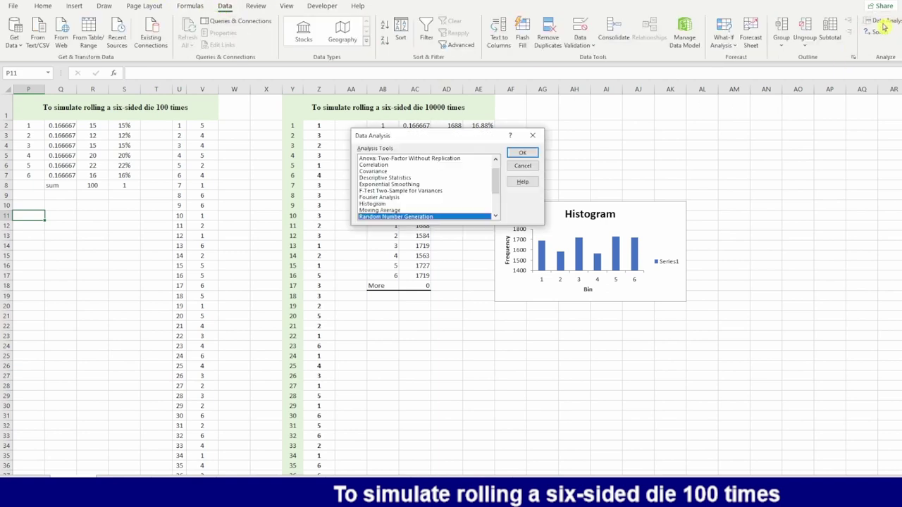
pyautogui.click(377, 203)
pyautogui.click(522, 155)
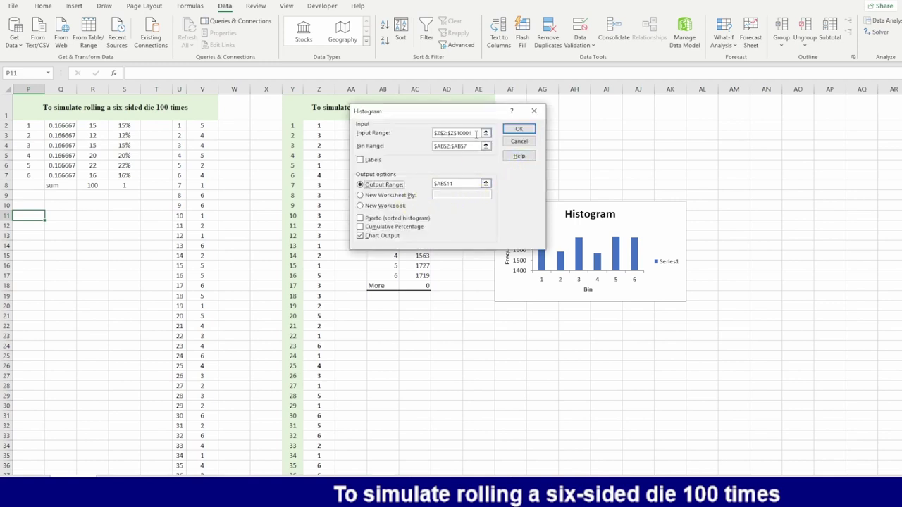
pyautogui.moveTo(475, 133); pyautogui.dragTo(433, 133)
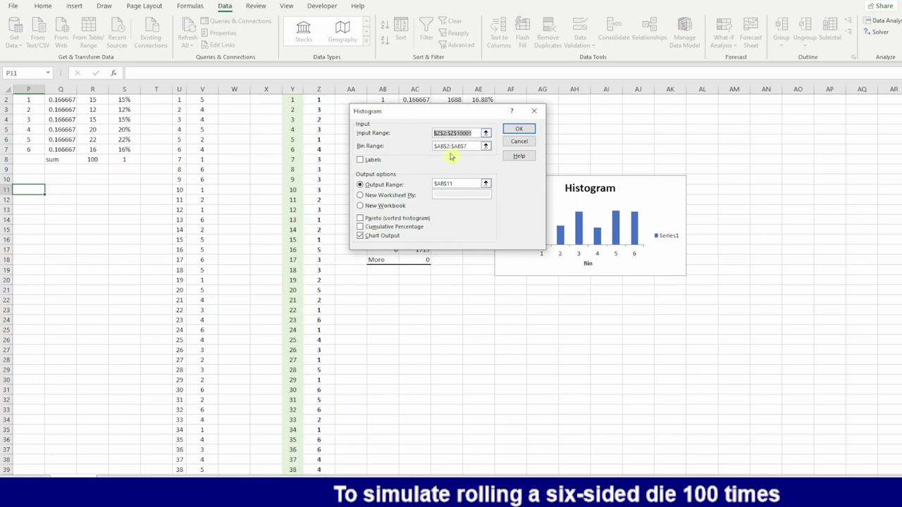
pyautogui.press('BackSpace')
pyautogui.moveTo(470, 146); pyautogui.dragTo(434, 147)
pyautogui.press('BackSpace')
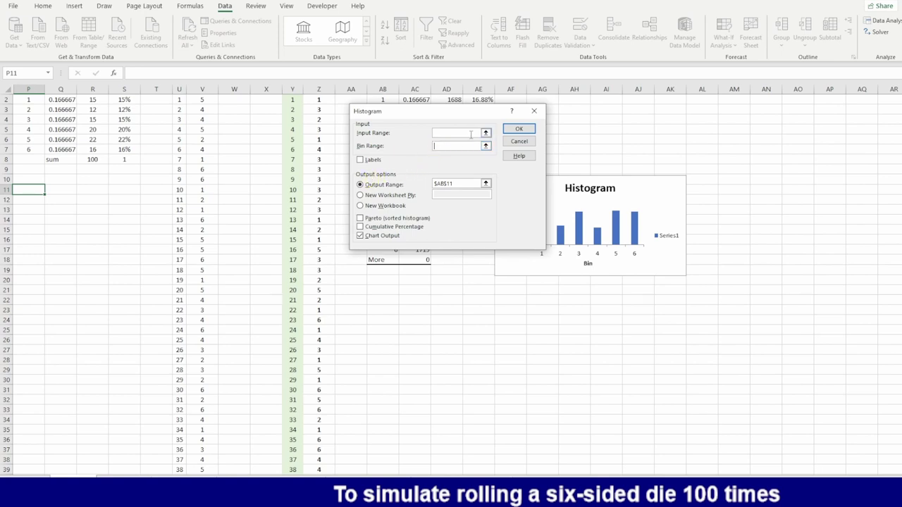
# Set the histogram input range to V2:V101 and the bin range to P2:P7
pyautogui.scroll(1, 199, 163)
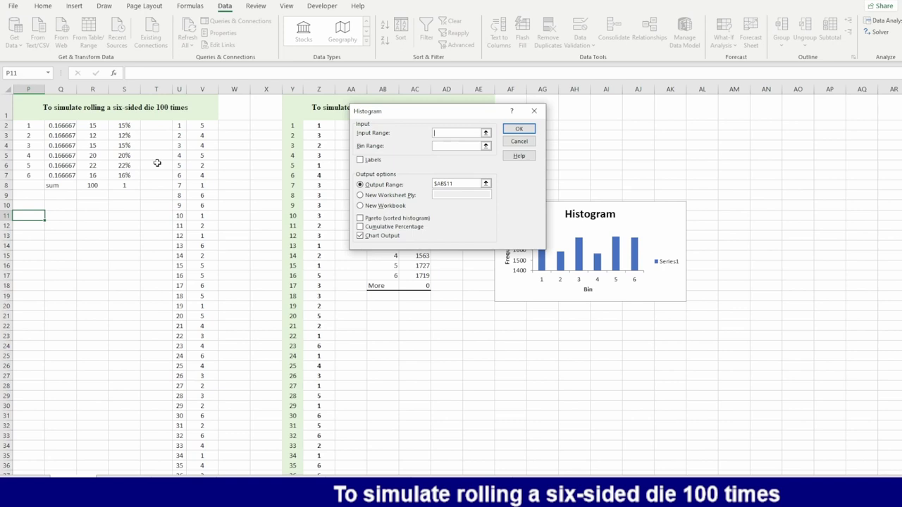
pyautogui.click(204, 126)
pyautogui.hotkey('ctrl', 'shift', 'Down')
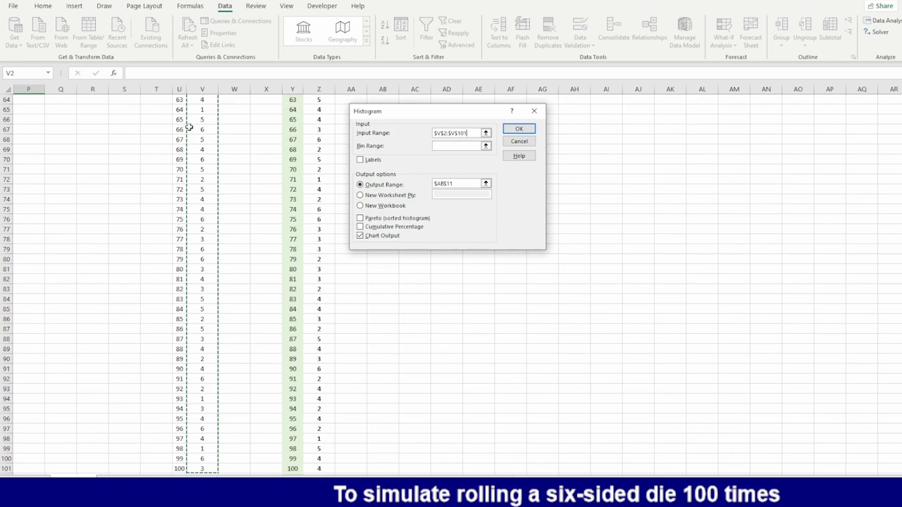
pyautogui.scroll(20, 181, 169)
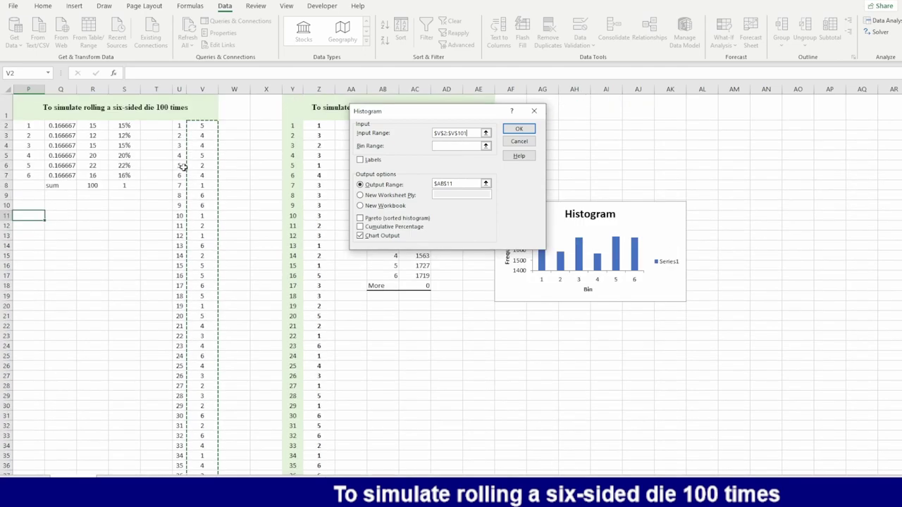
pyautogui.click(445, 146)
pyautogui.moveTo(28, 125); pyautogui.dragTo(35, 182)
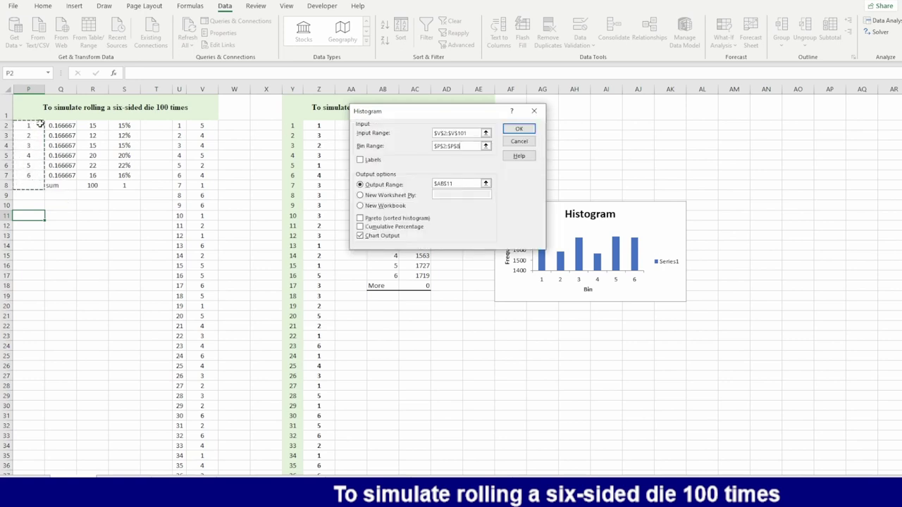
pyautogui.moveTo(36, 126); pyautogui.dragTo(33, 176)
# Set the histogram output to P11 and run the analysis
pyautogui.moveTo(458, 183); pyautogui.dragTo(420, 187)
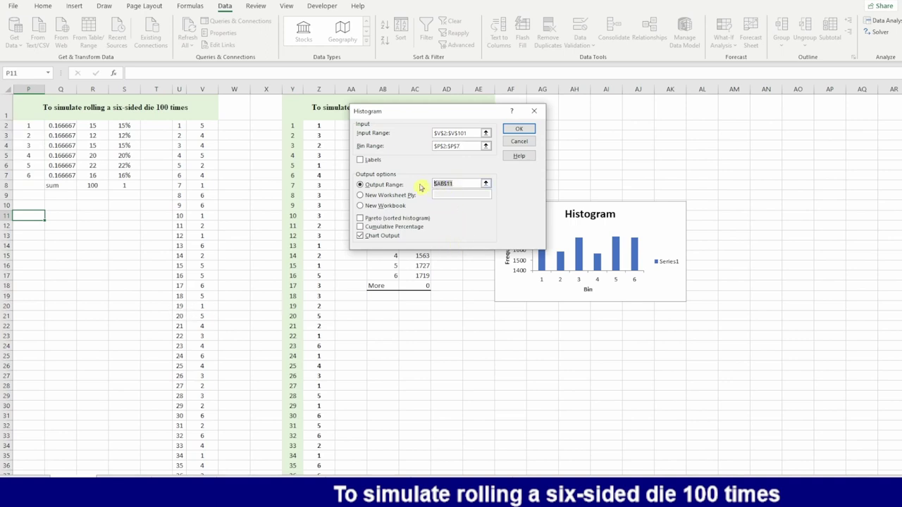
pyautogui.click(32, 216)
pyautogui.click(518, 130)
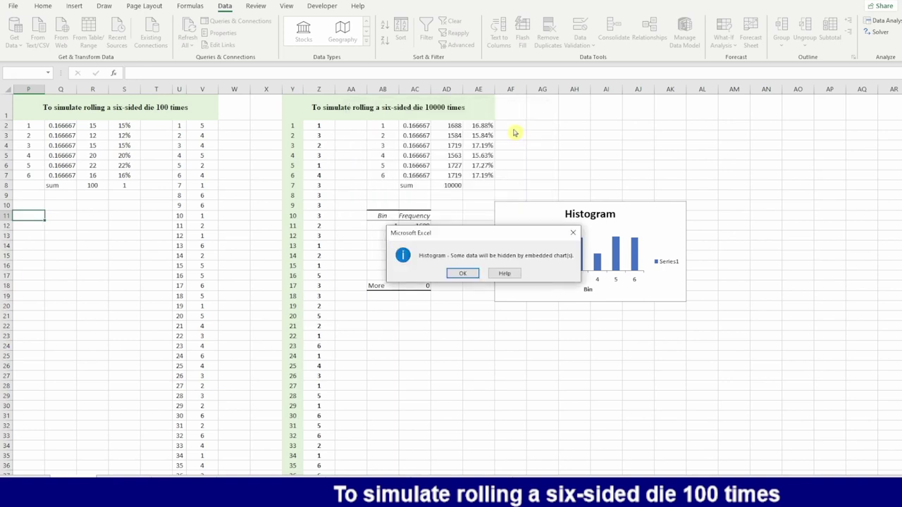
# Dismiss the hidden-data warning and remove the More bar from the histogram's range
pyautogui.click(469, 275)
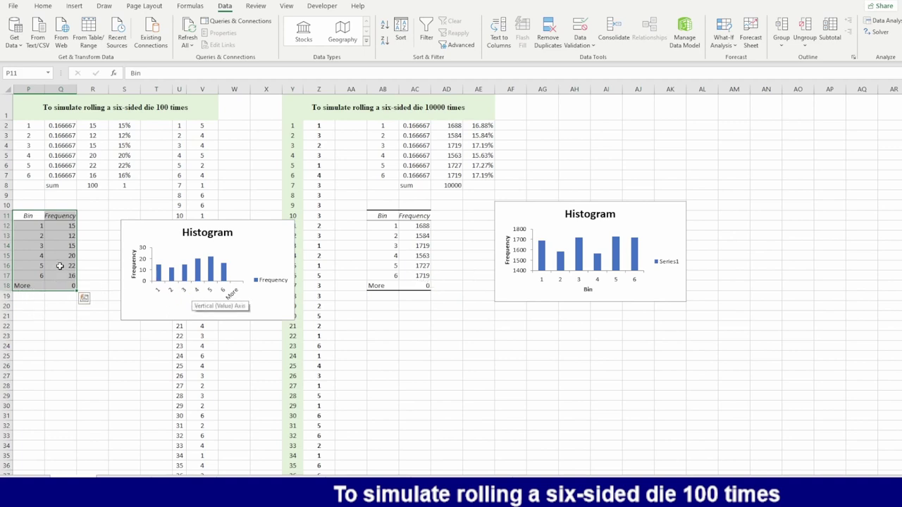
pyautogui.click(183, 254)
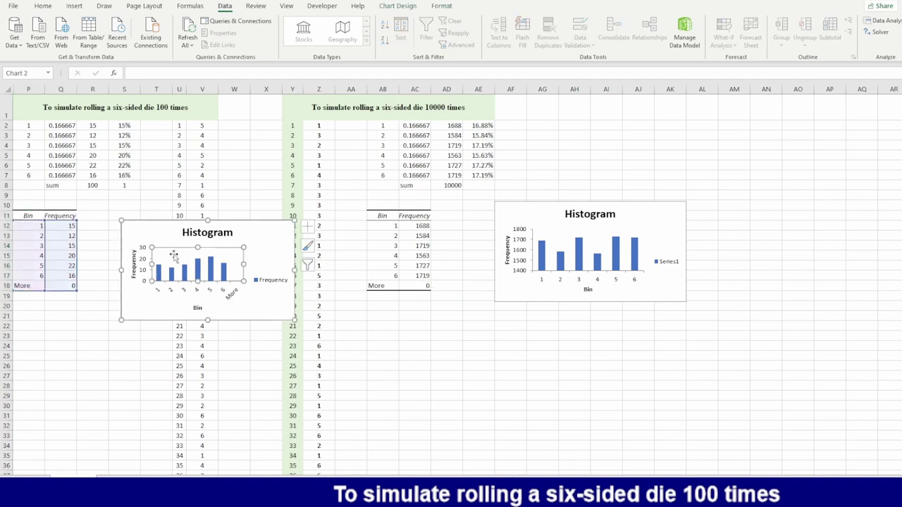
pyautogui.moveTo(75, 293); pyautogui.dragTo(74, 281)
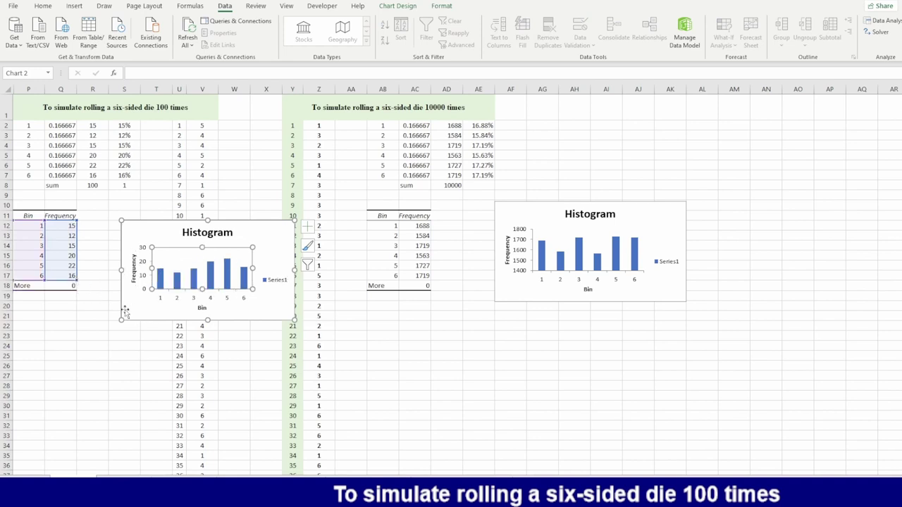
pyautogui.click(90, 318)
pyautogui.moveTo(248, 236); pyautogui.dragTo(218, 228)
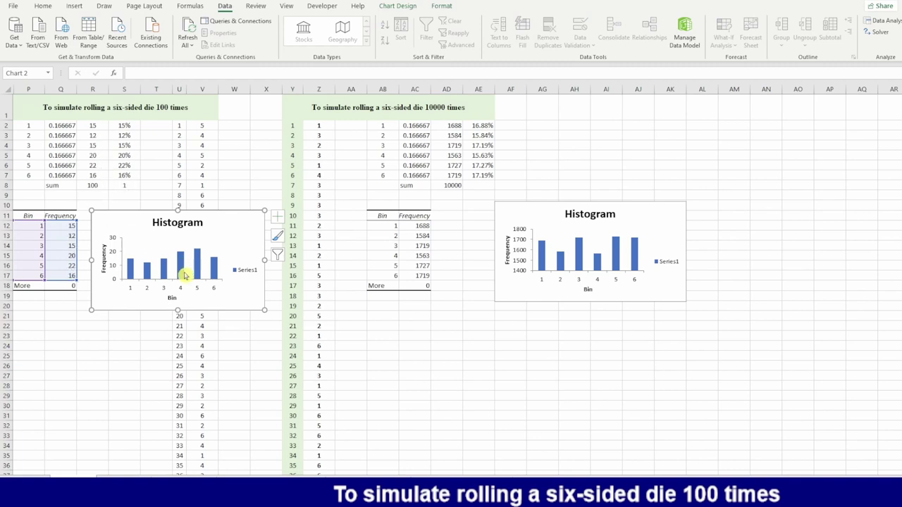
# Delete the Series1 legend and move the chart below the Bin/Frequency table
pyautogui.click(239, 272)
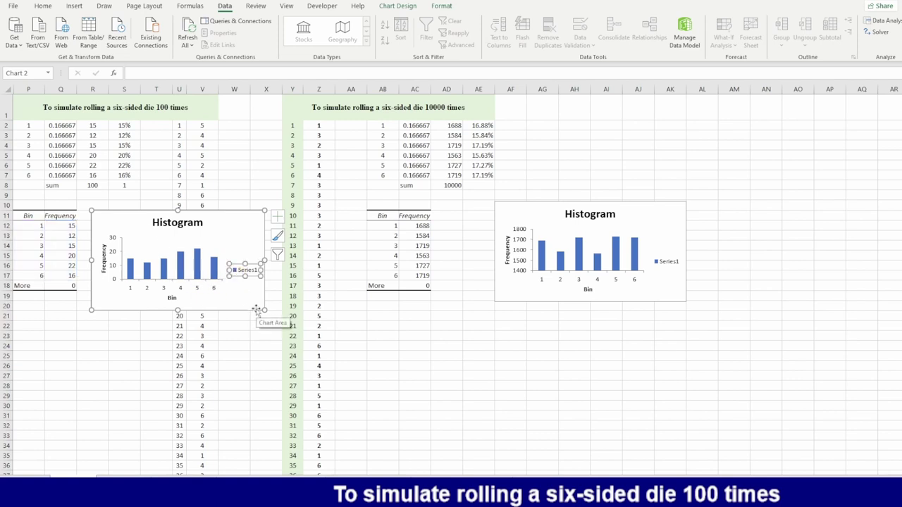
pyautogui.press('Delete')
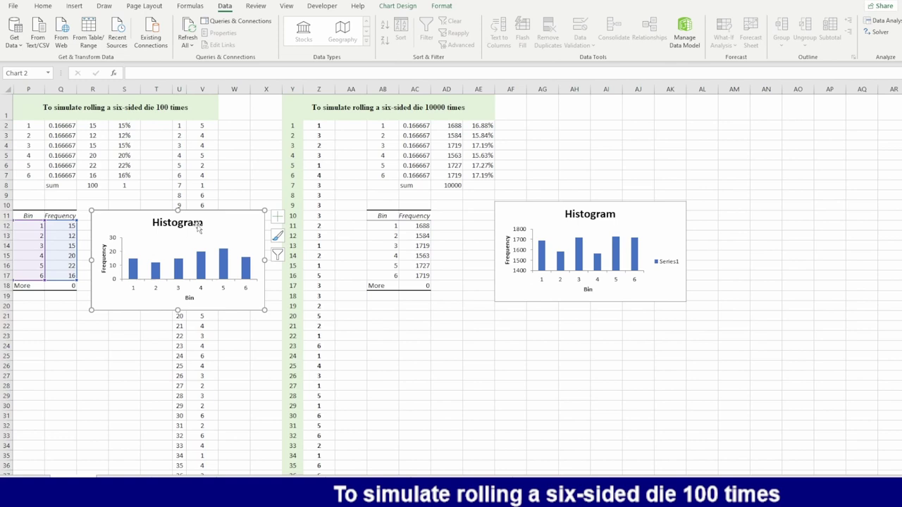
pyautogui.moveTo(213, 212); pyautogui.dragTo(143, 309)
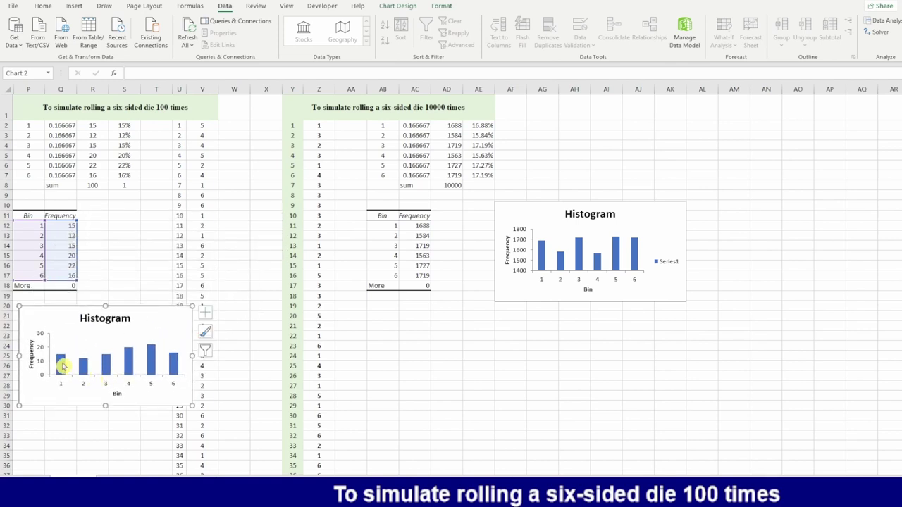